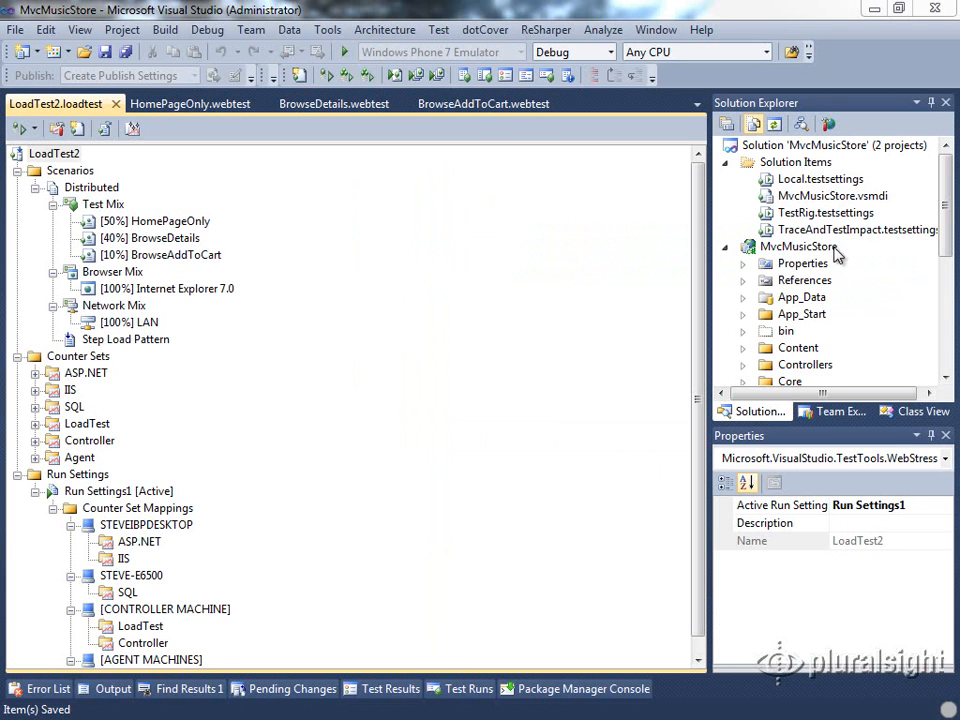
Reload the Music Store home page, minimize the browser, and open the BrowseAddToCart web test
left_click(840, 145)
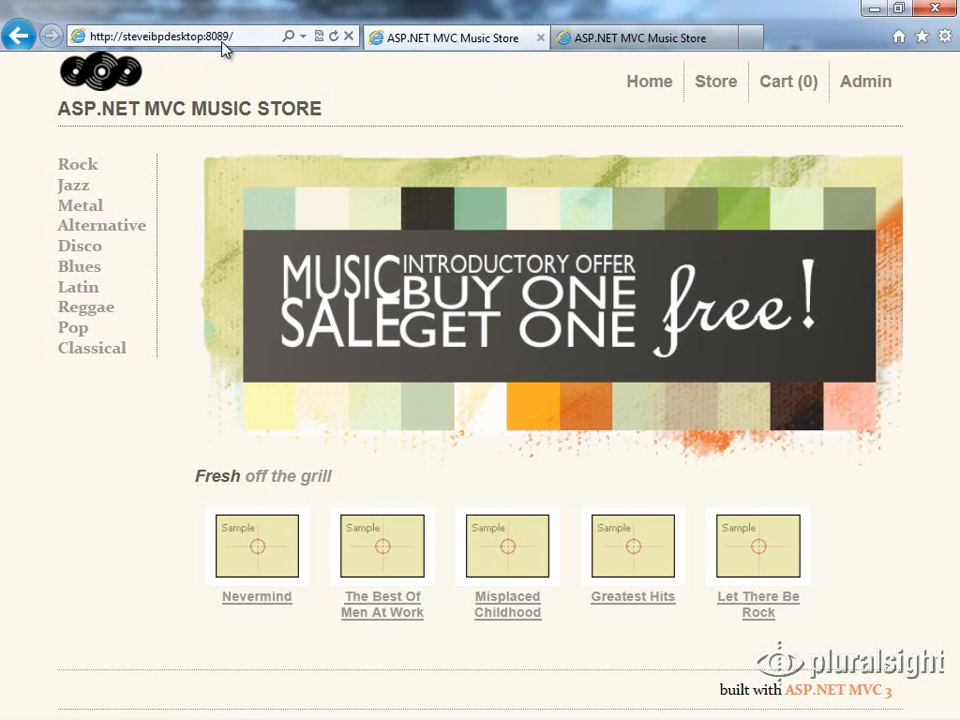
key("Return")
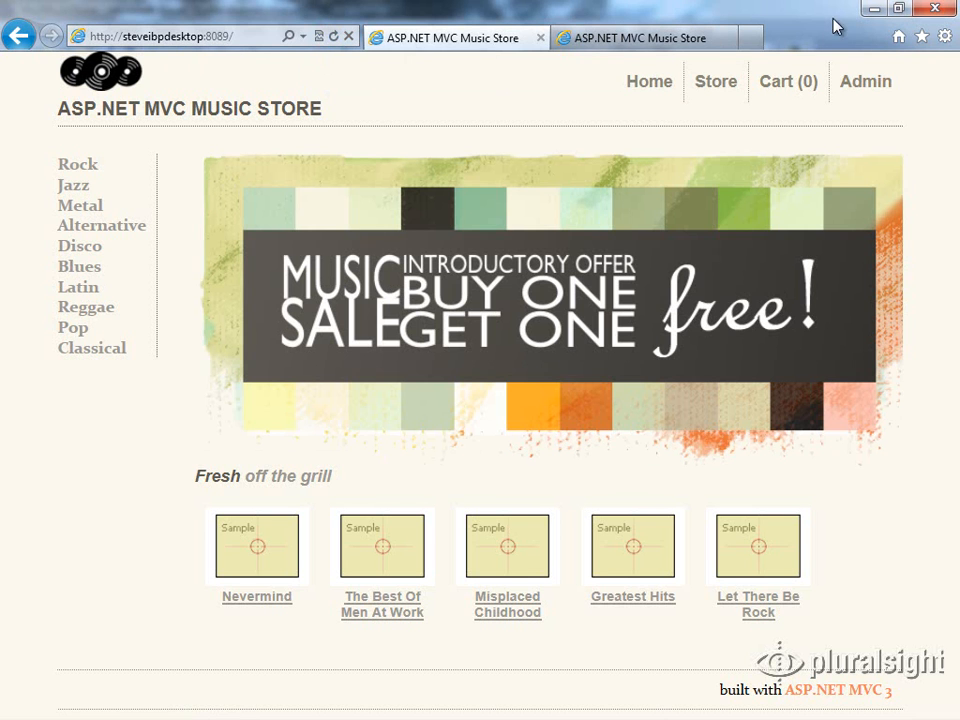
left_click(873, 8)
left_click(484, 105)
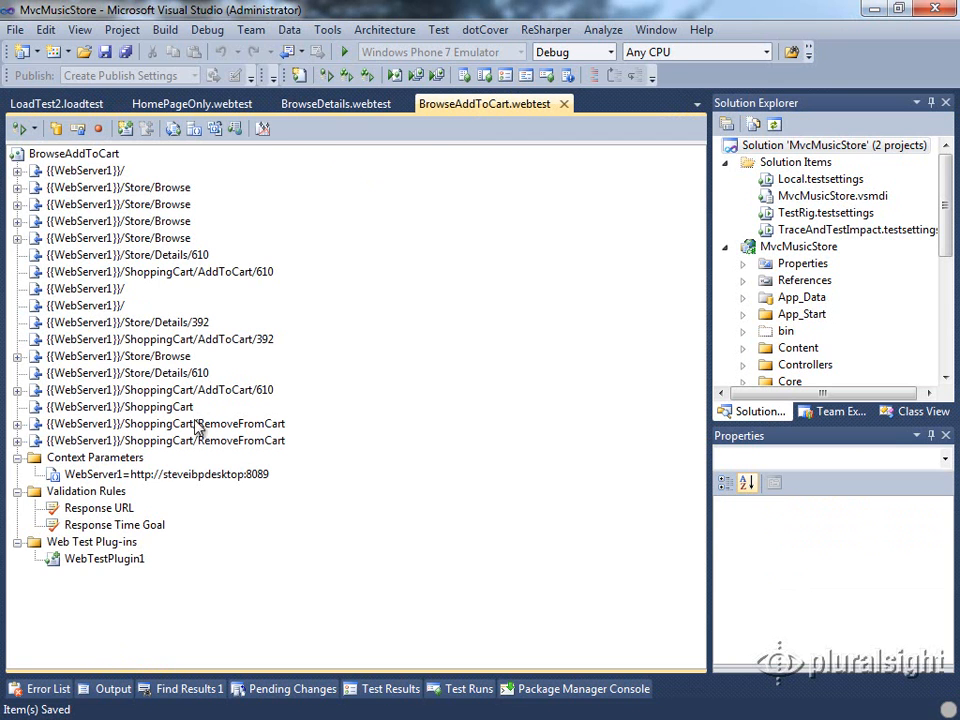
Check WebServer1 in the BrowseAddToCart, BrowseDetails and HomePageOnly web tests, then reopen LoadTest2
left_click(210, 477)
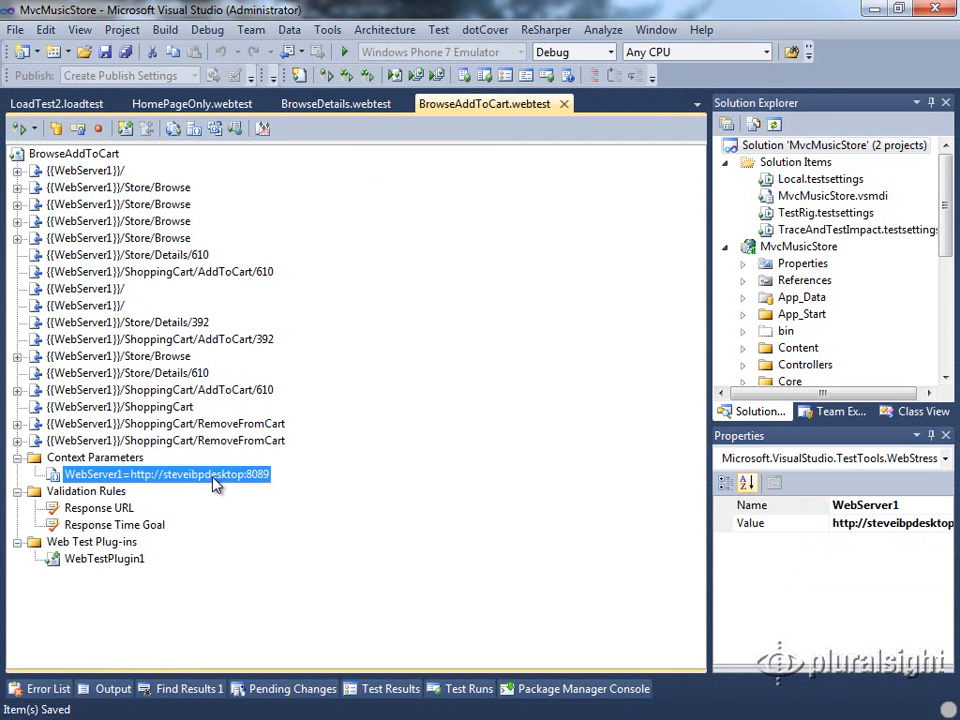
left_click(337, 106)
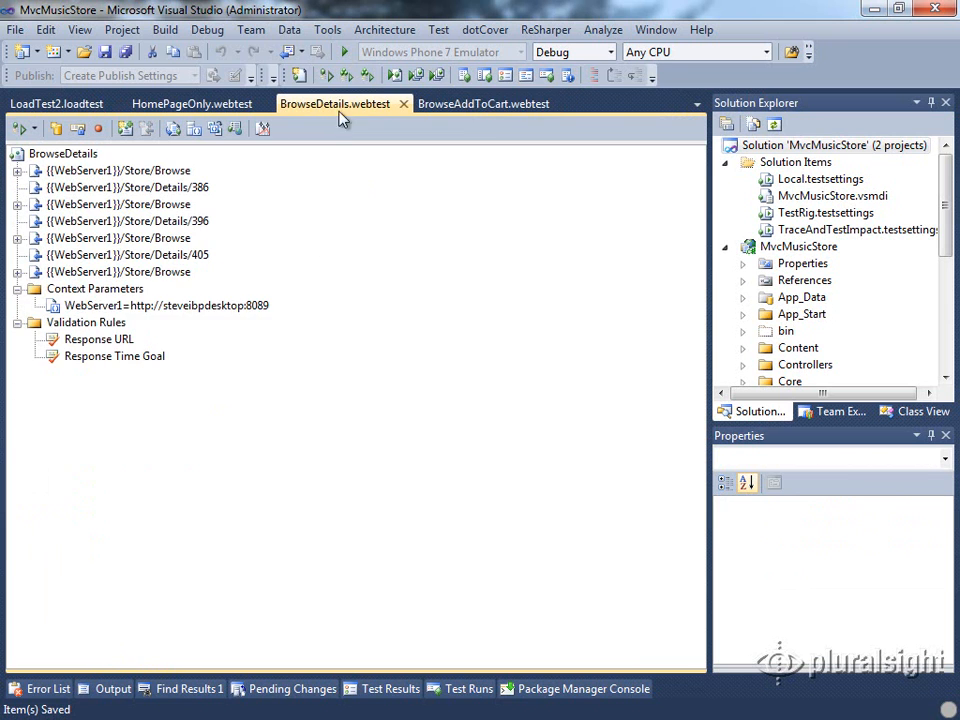
left_click(222, 310)
left_click(196, 106)
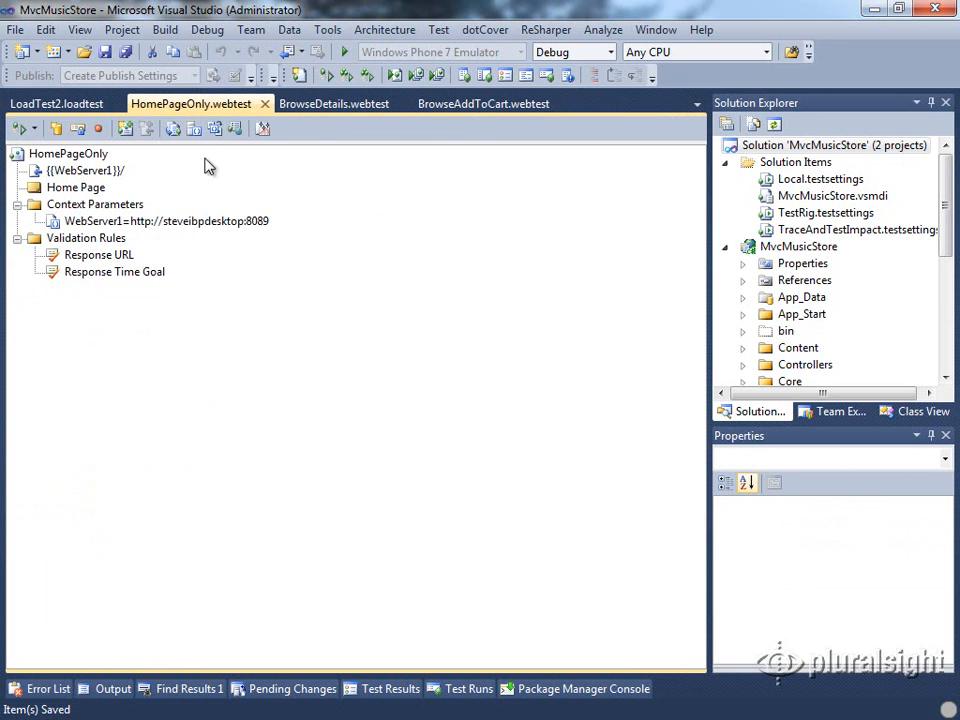
left_click(199, 222)
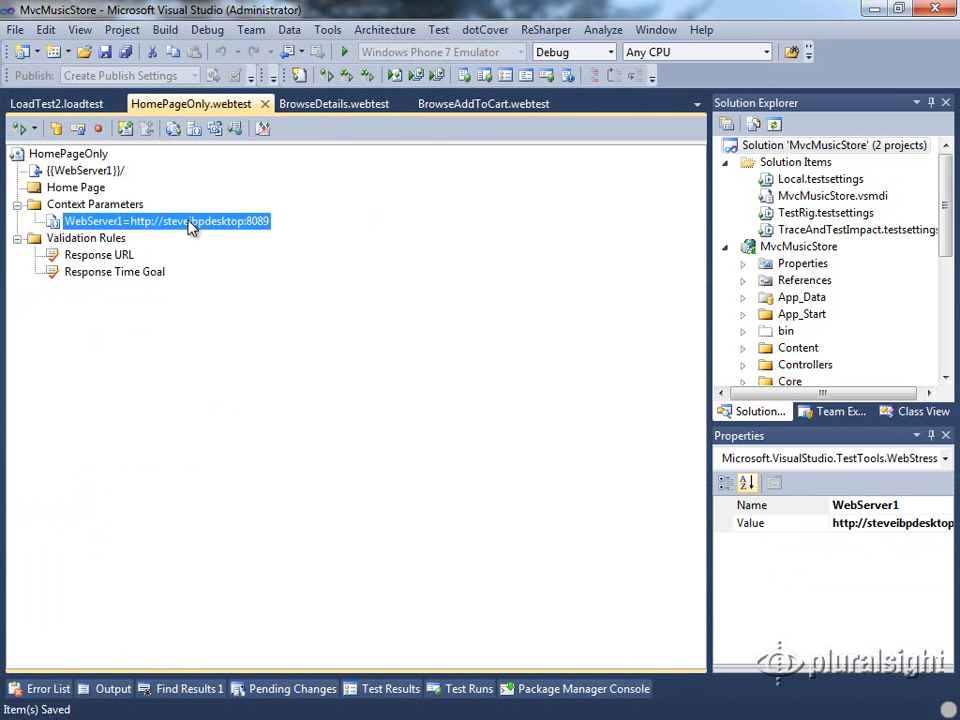
left_click(84, 108)
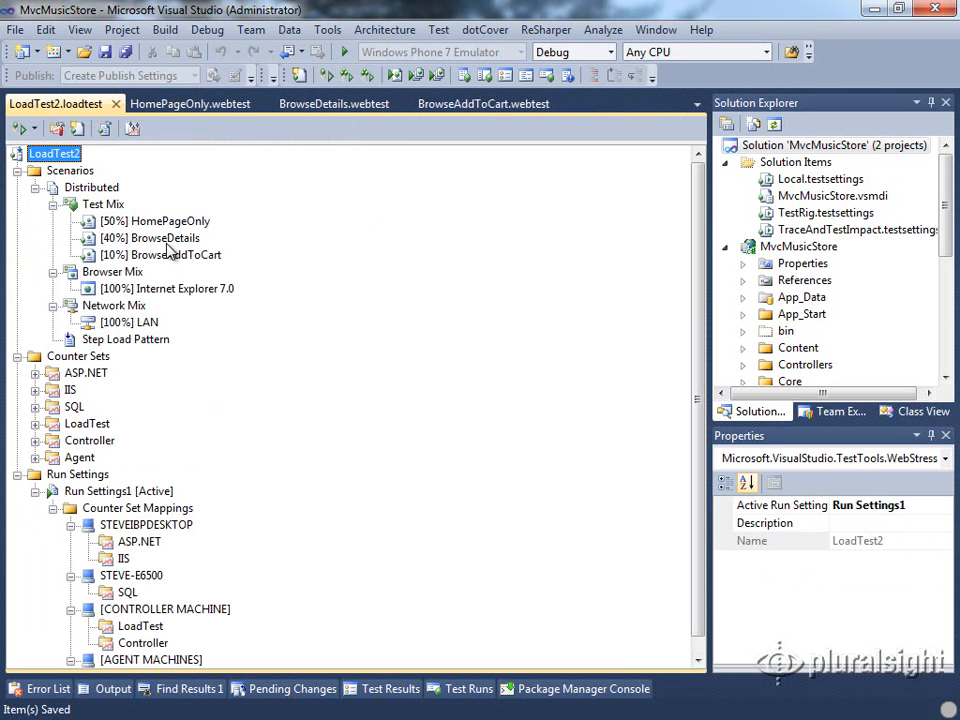
left_click(142, 341)
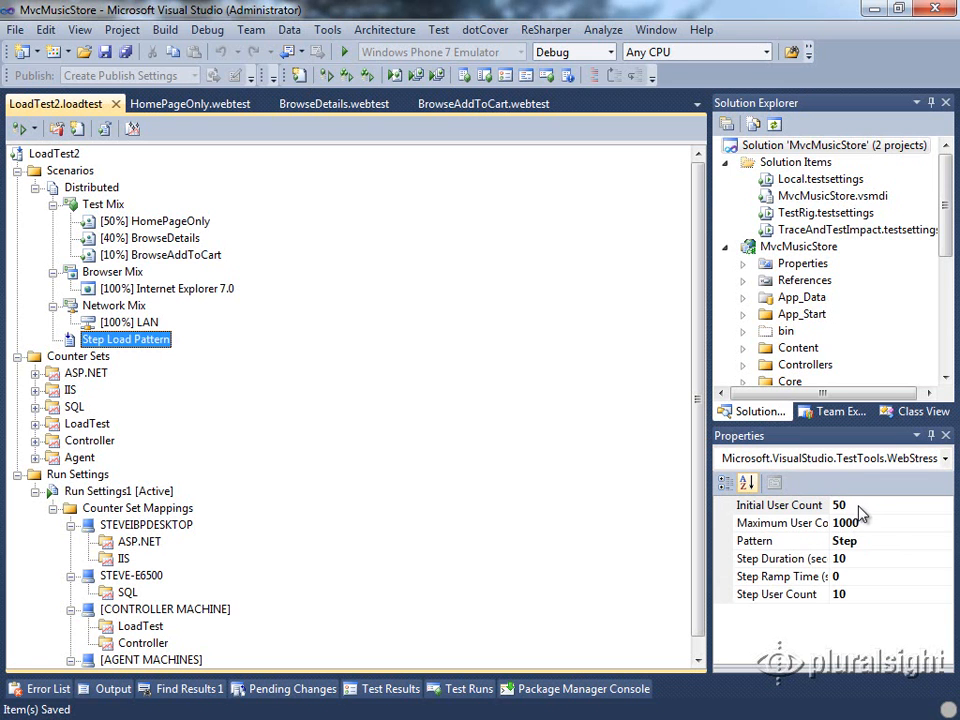
left_click_drag(829, 505, 878, 505)
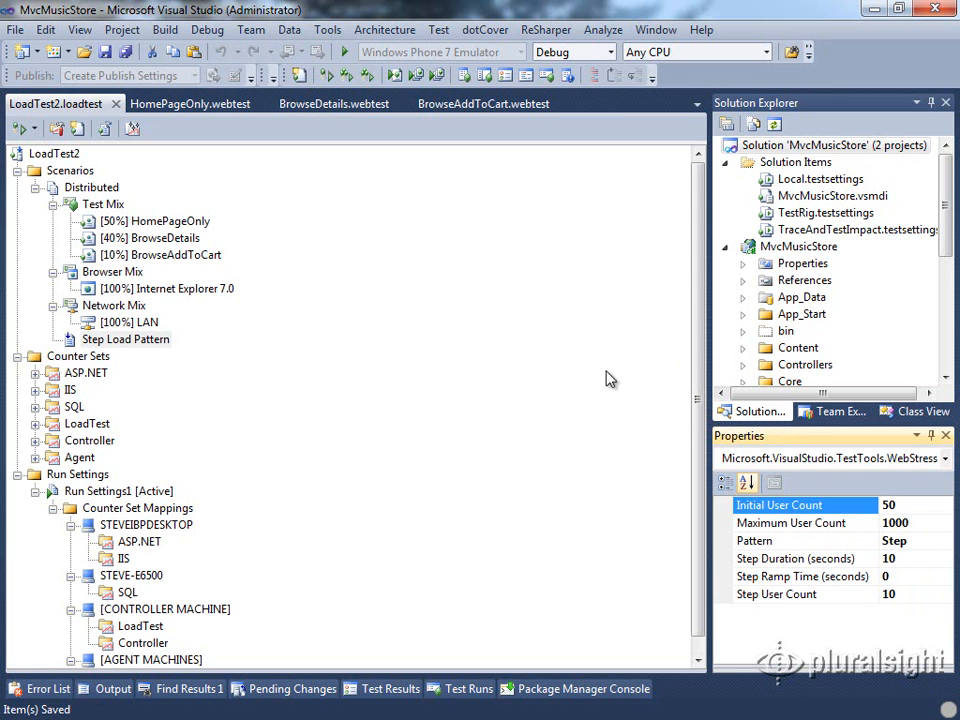
left_click_drag(701, 284, 701, 343)
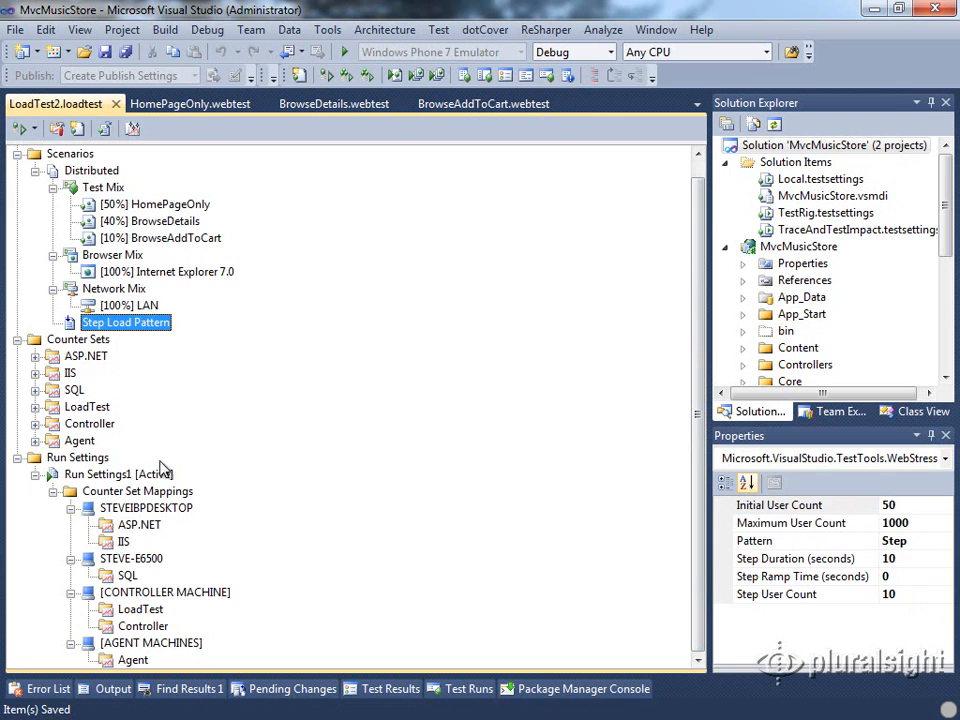
left_click(88, 491)
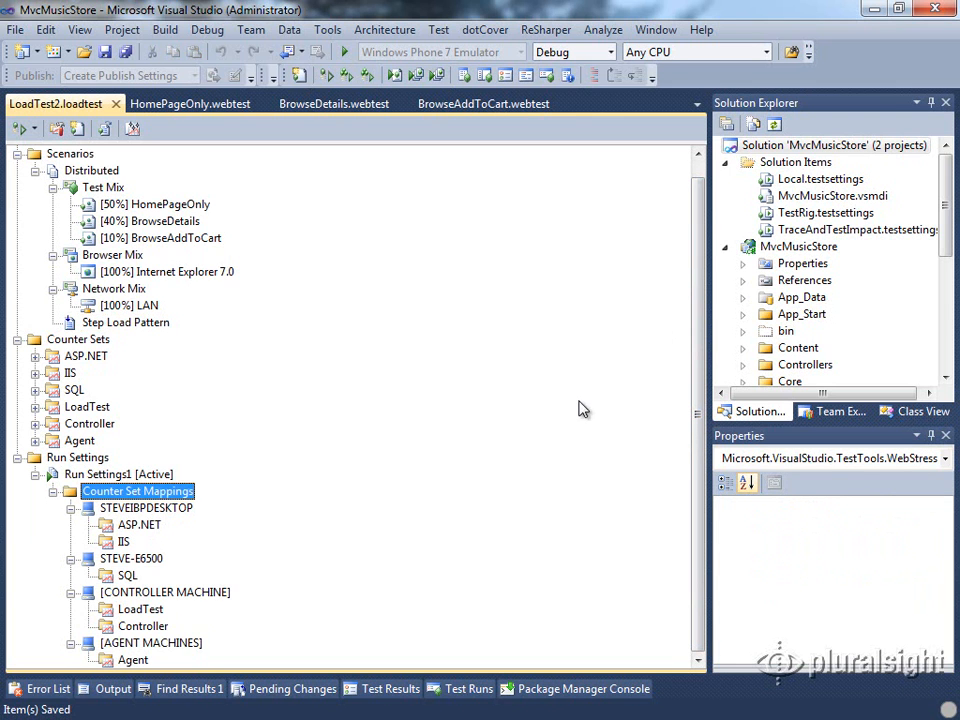
scroll(940, 232, "down", 5)
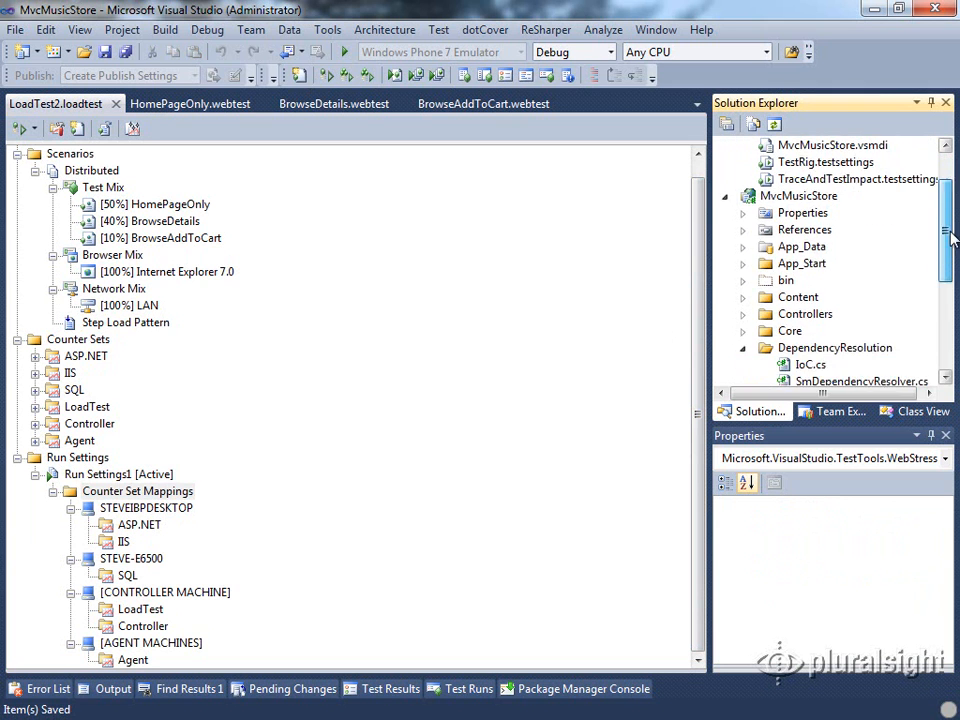
left_click(944, 376)
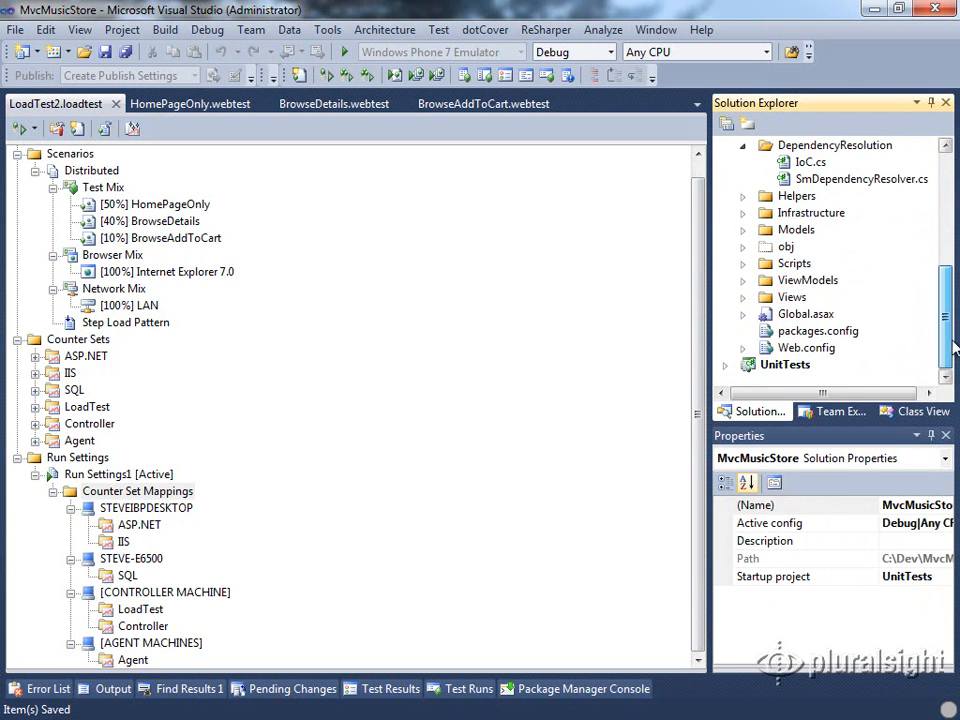
double_click(770, 348)
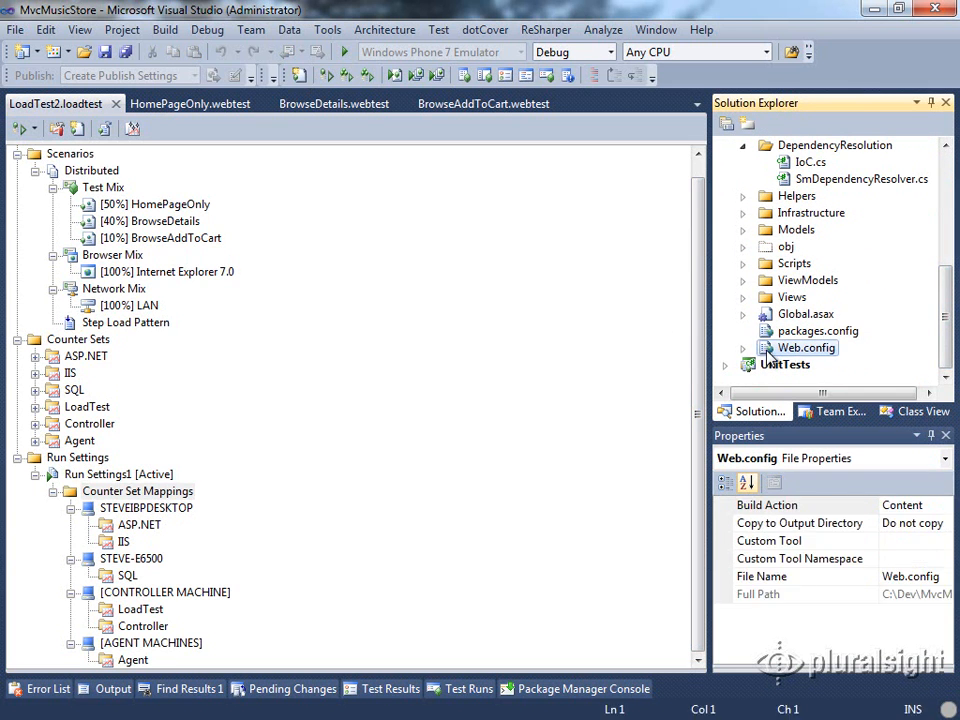
left_click_drag(688, 243, 688, 515)
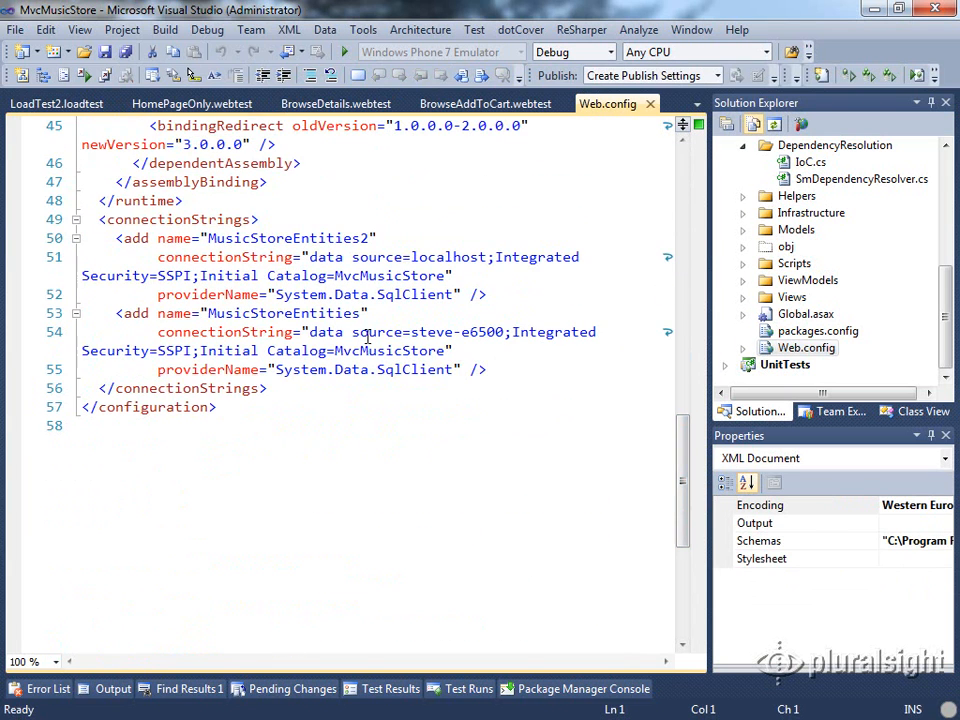
left_click_drag(116, 313, 509, 365)
left_click_drag(411, 332, 507, 332)
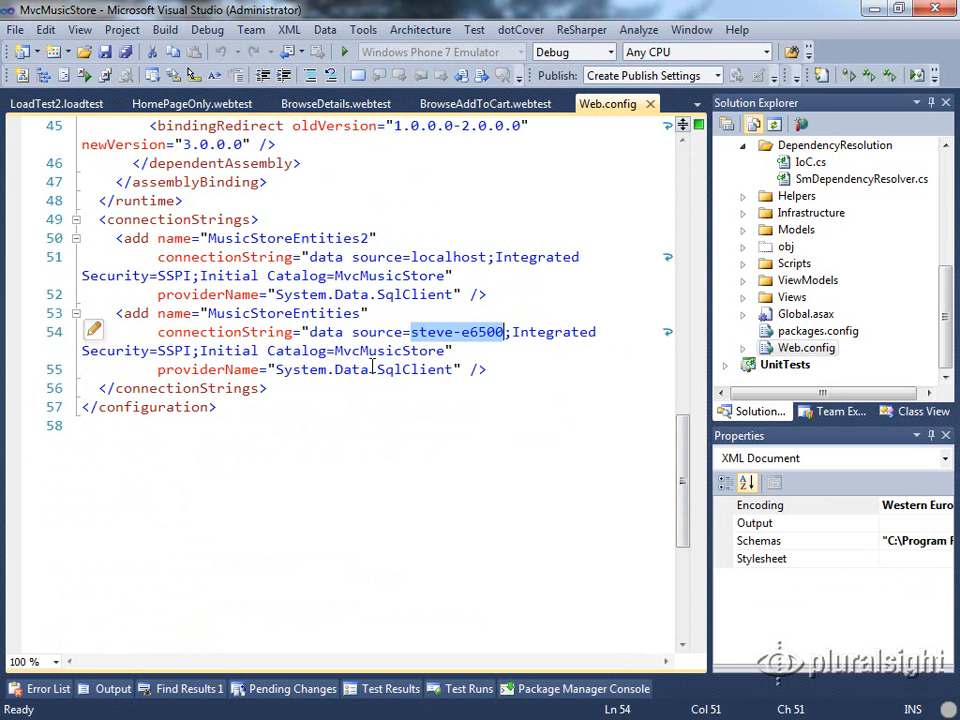
left_click(650, 104)
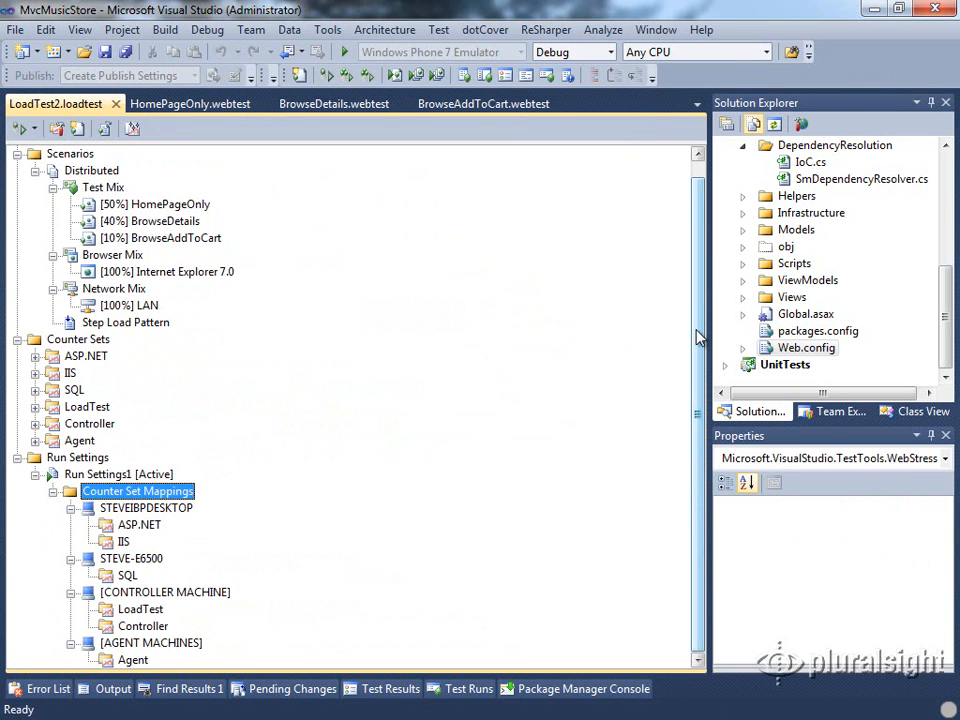
Confirm the SQL counter set maps to STEVE-E6500 and bring Performance Monitor up full size
left_click(127, 575)
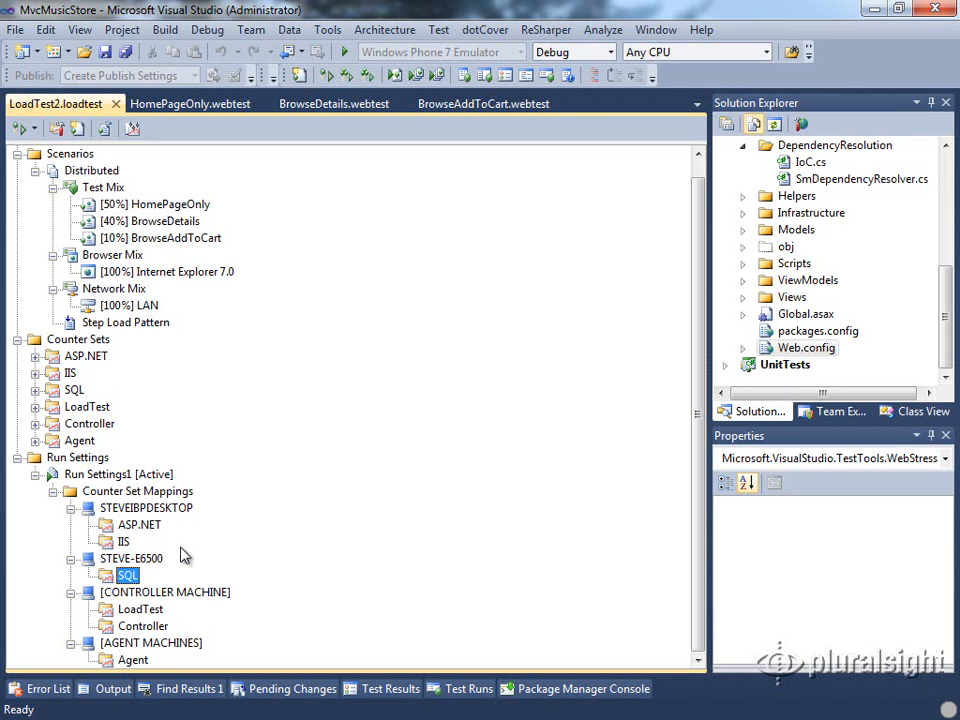
left_click(148, 559)
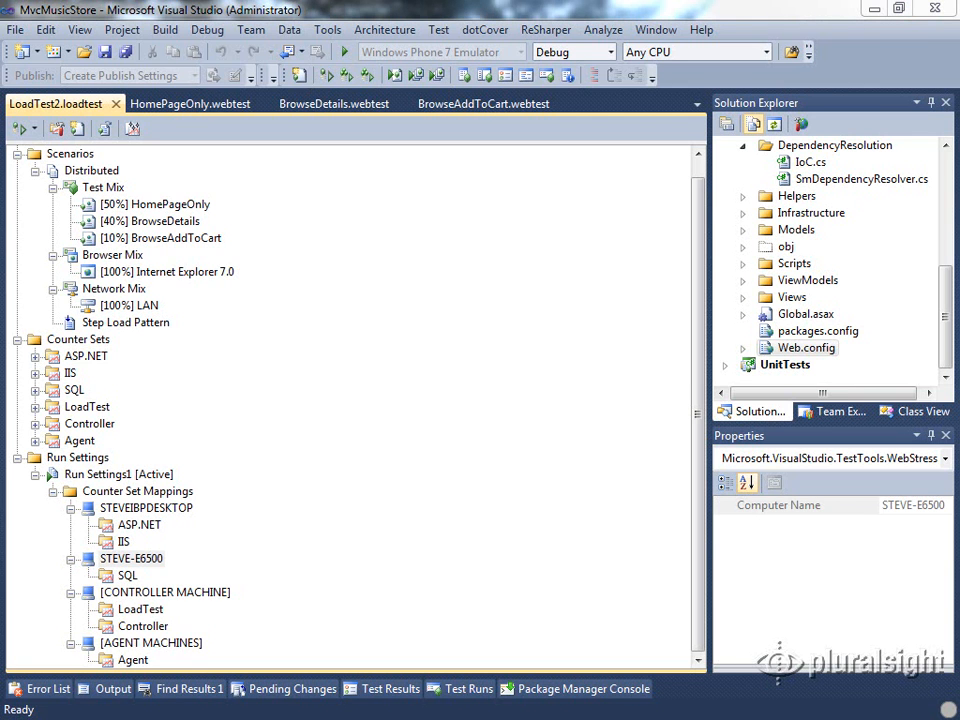
left_click_drag(958, 222, 443, 9)
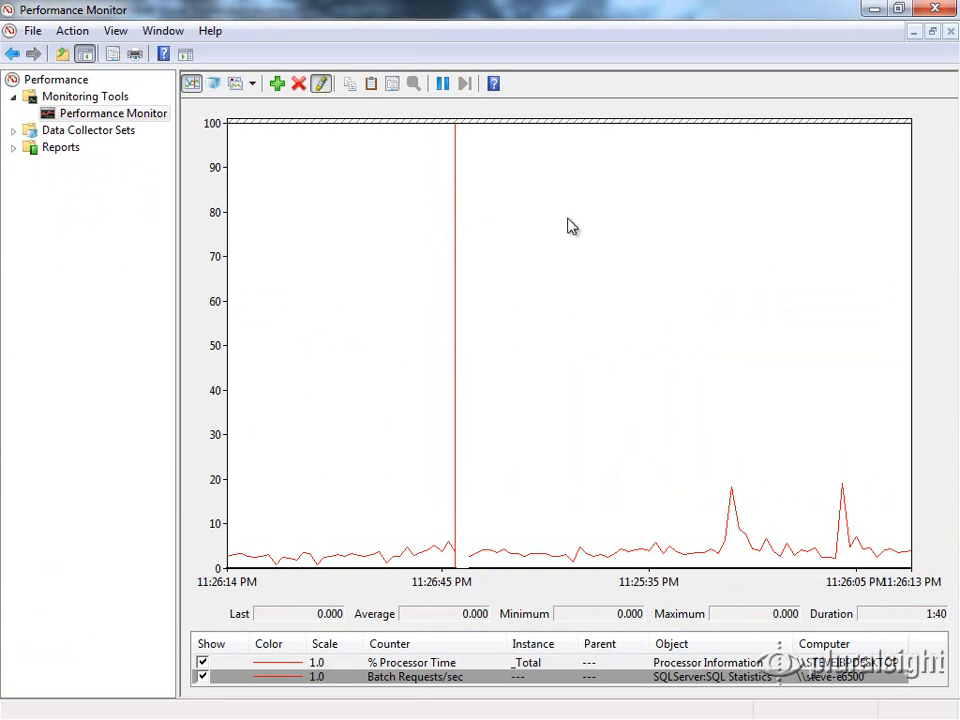
Add steve-e6500's Processor > % Processor Time counter for the _Total instance to the graph
left_click(278, 86)
left_click(323, 193)
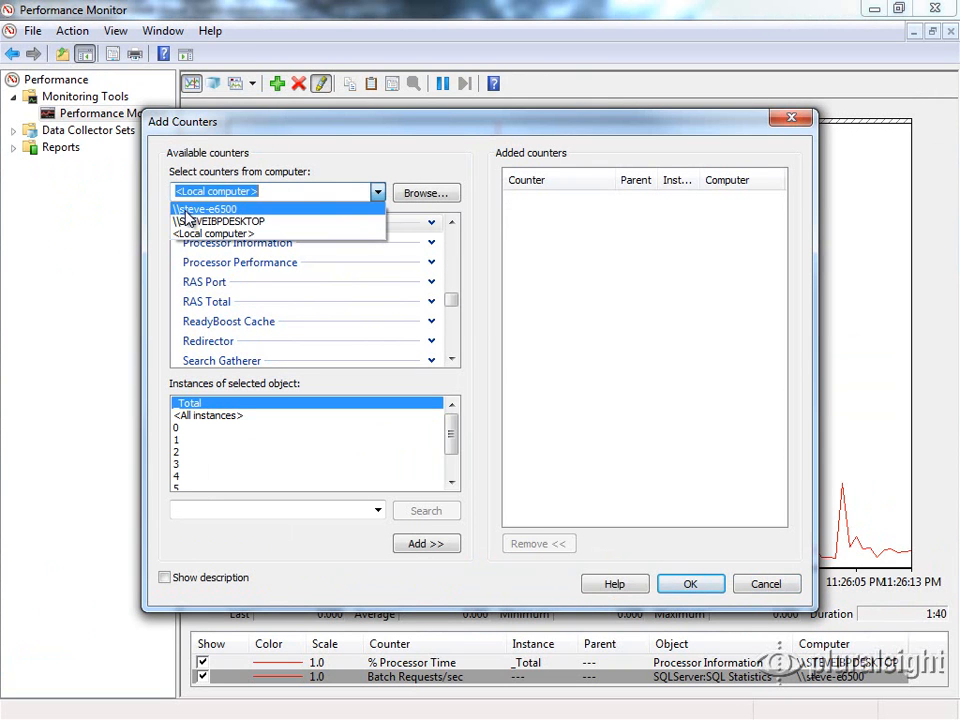
left_click(242, 210)
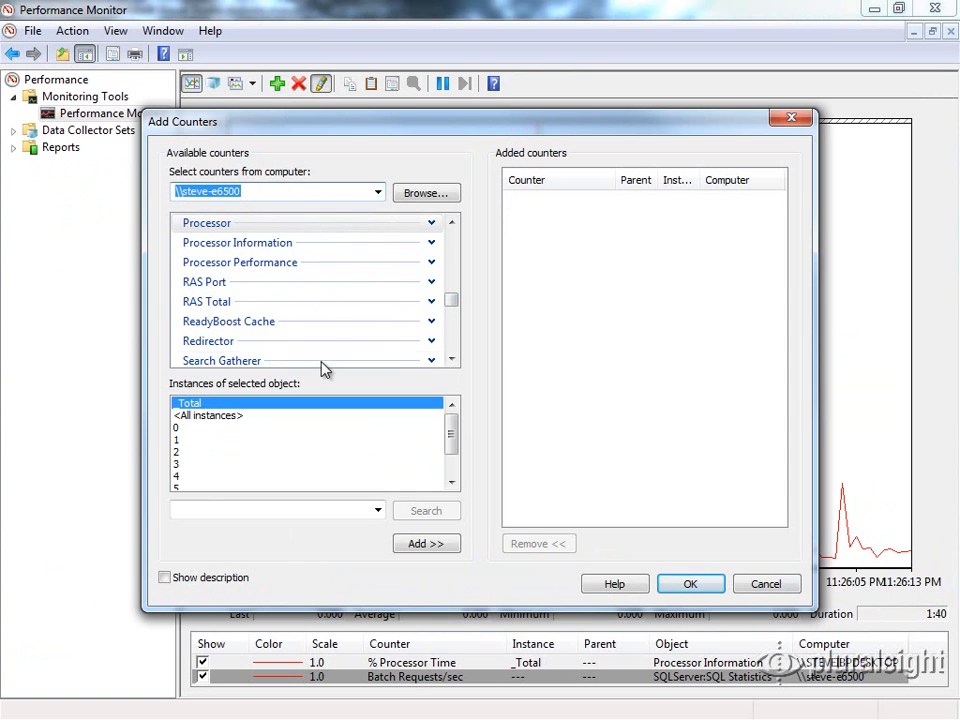
mouse_move(452, 300)
left_mouse_down()
mouse_move(456, 253)
mouse_move(462, 310)
mouse_move(459, 300)
left_mouse_up()
left_click(302, 308)
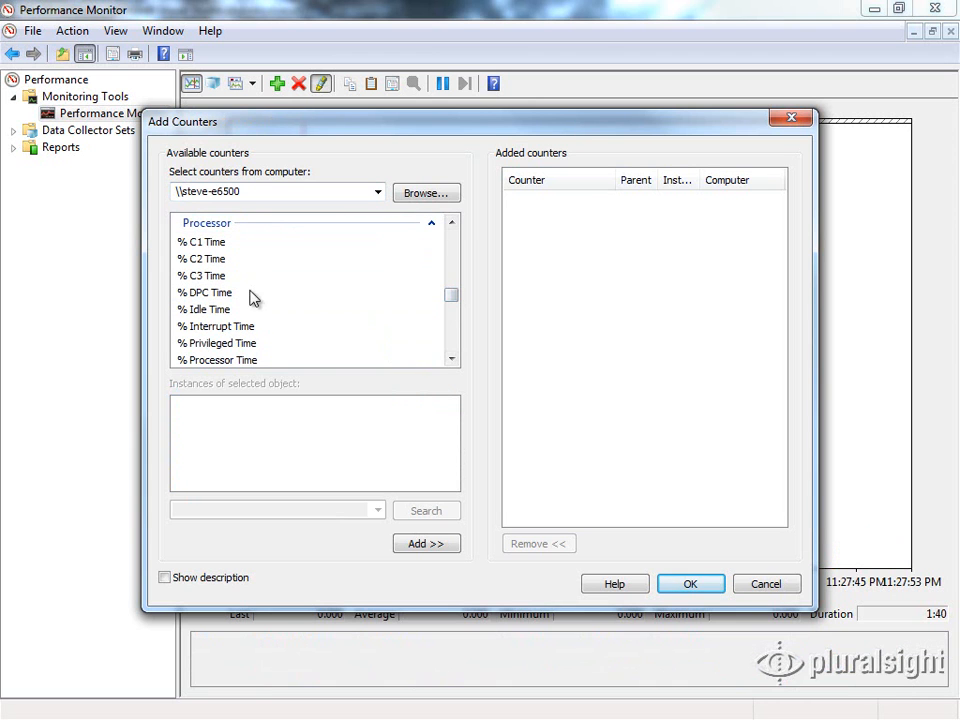
left_click(452, 360)
left_click(452, 360)
left_click(452, 360)
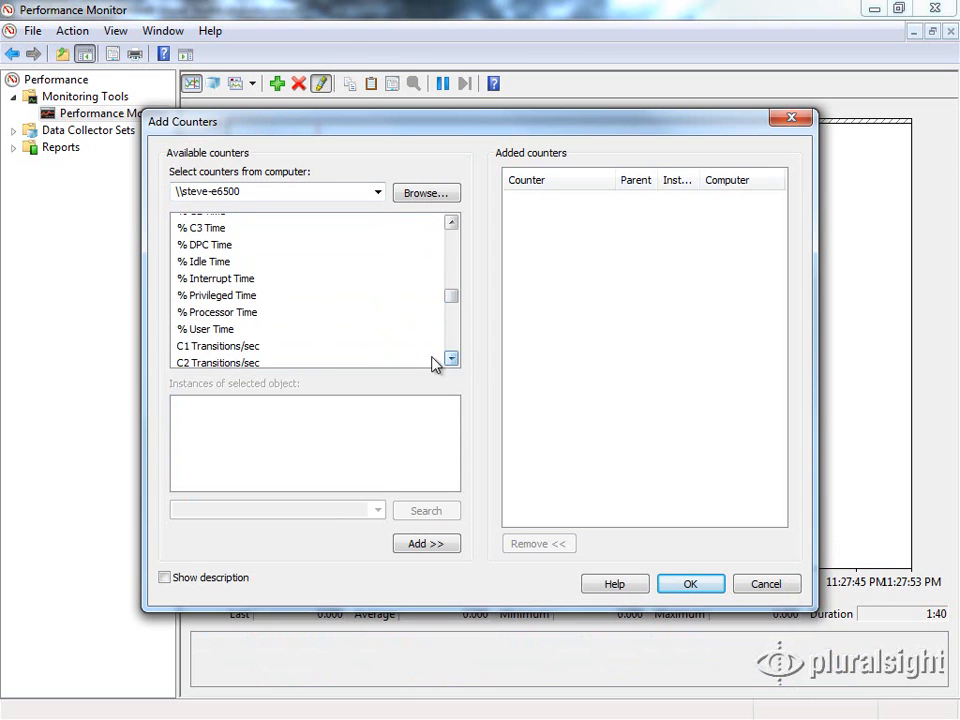
left_click(210, 317)
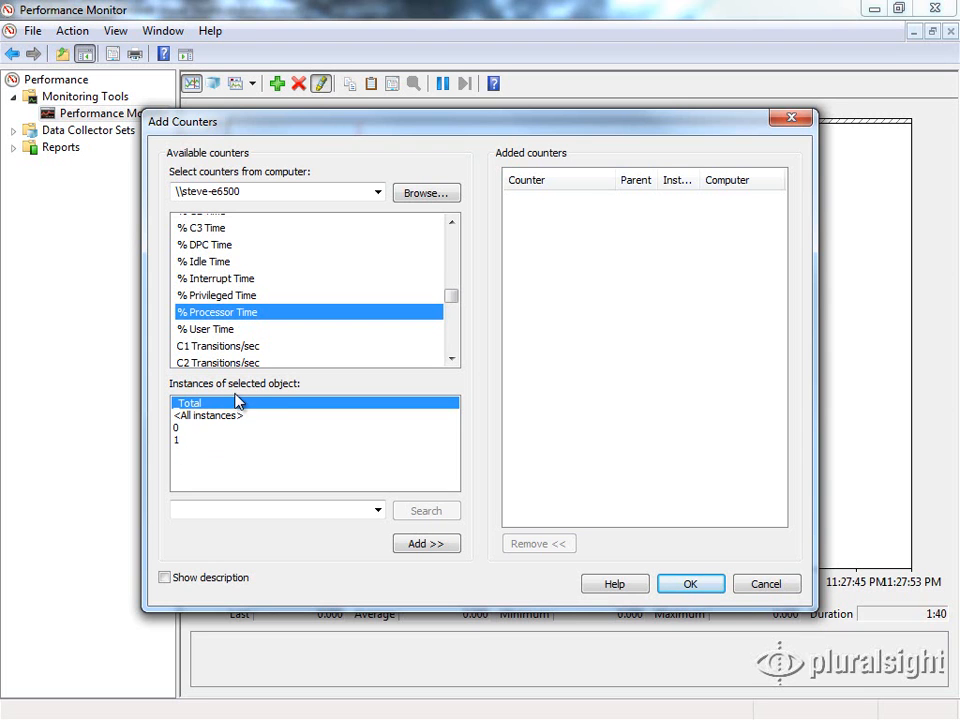
left_click(432, 546)
left_click(678, 585)
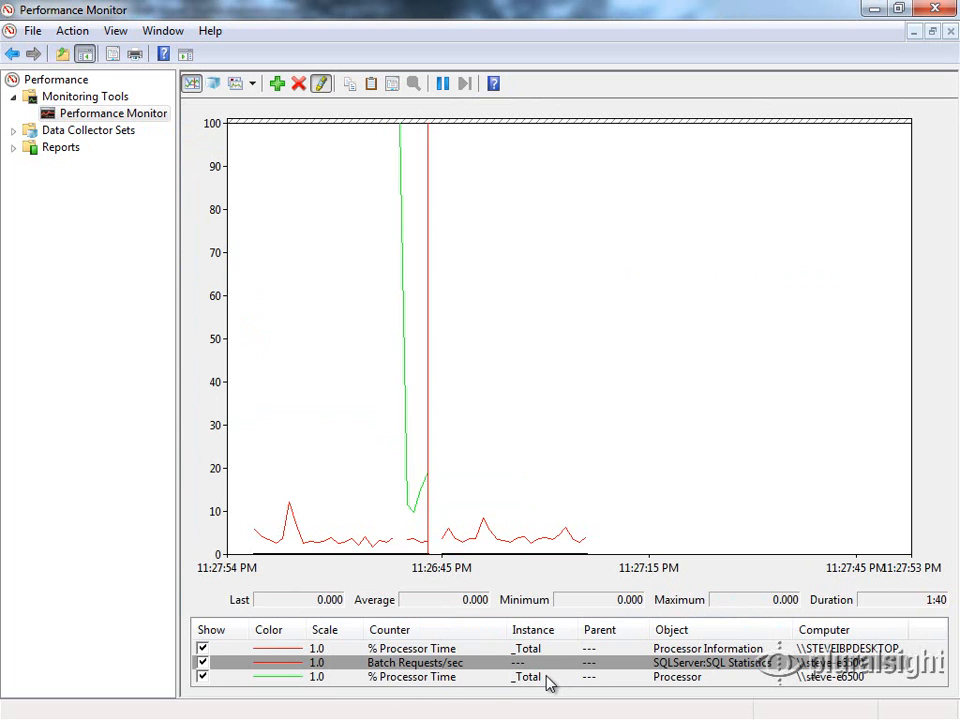
Highlight the remote processor time and Batch Requests/sec traces from the counter list
left_click(418, 680)
key("Up")
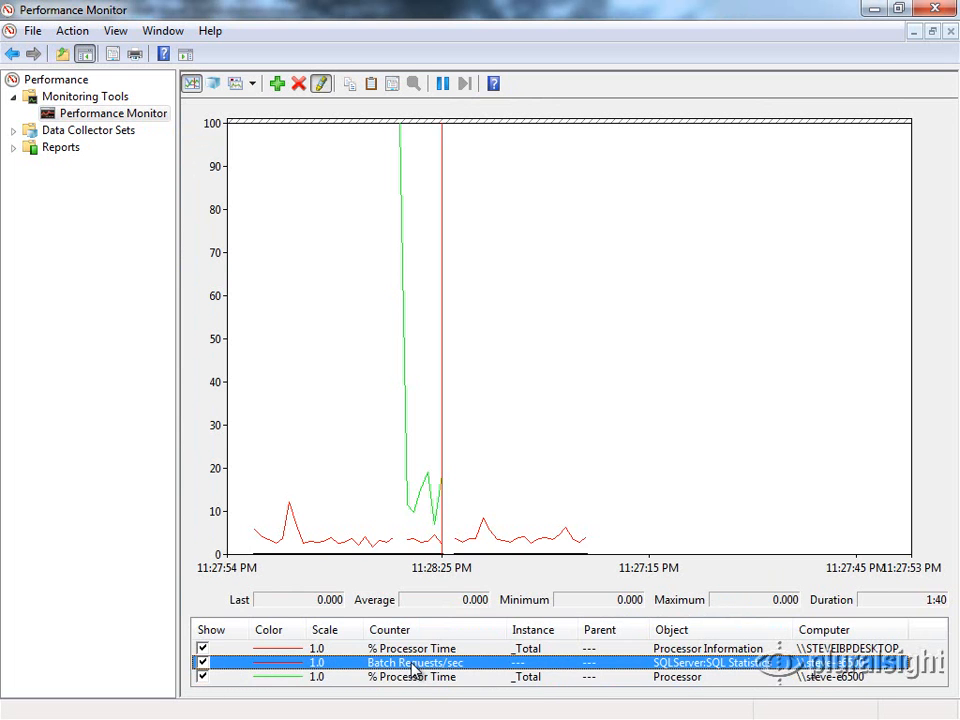
key("Down")
key("Up")
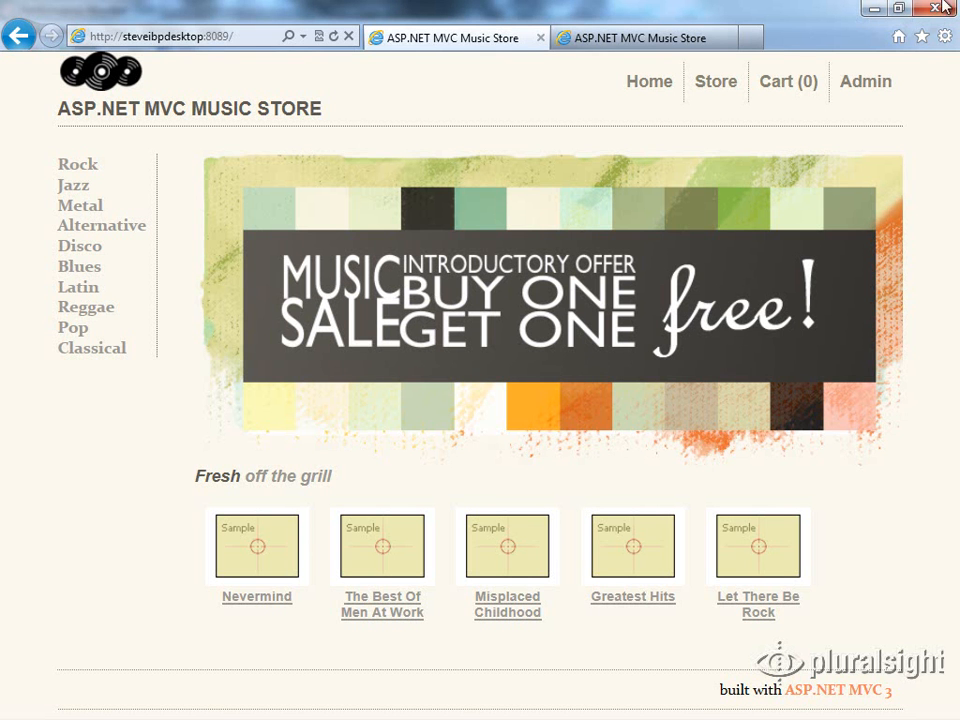
Refresh the Music Store page beside the graph to cause a Batch Requests spike, then minimize the browser
left_click(898, 8)
left_click_drag(688, 125, 794, 34)
left_click(874, 50)
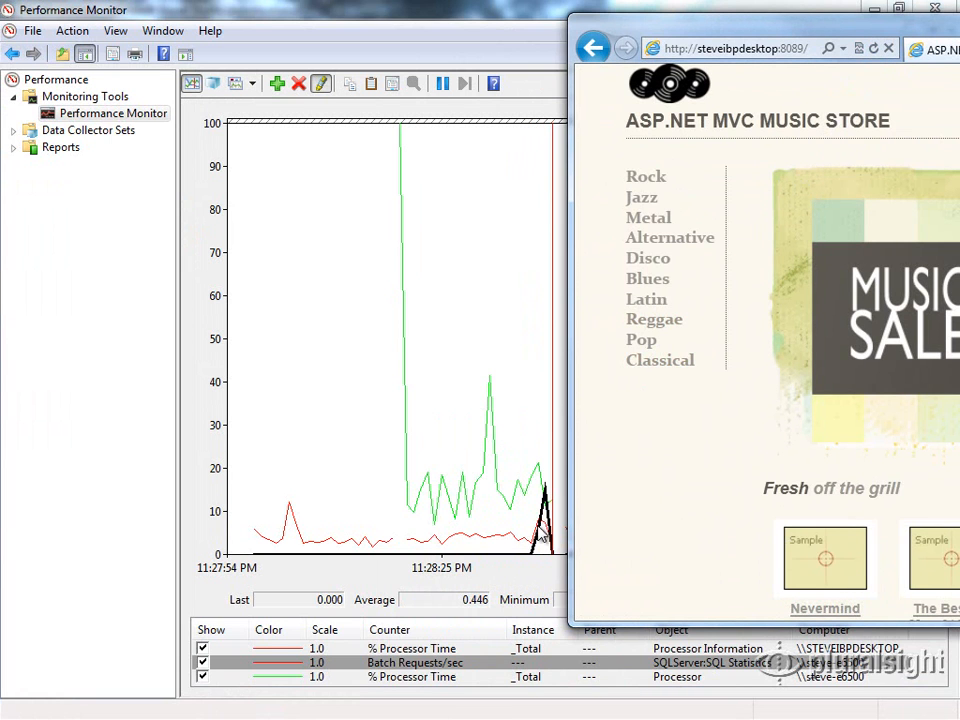
left_click_drag(906, 30, 457, 47)
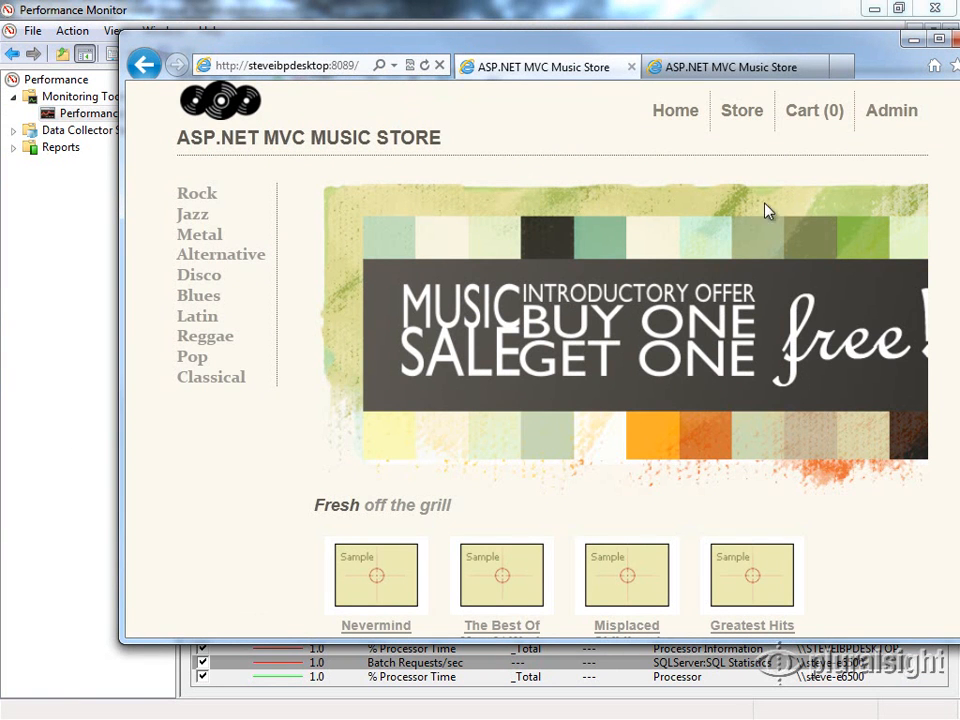
left_click(914, 38)
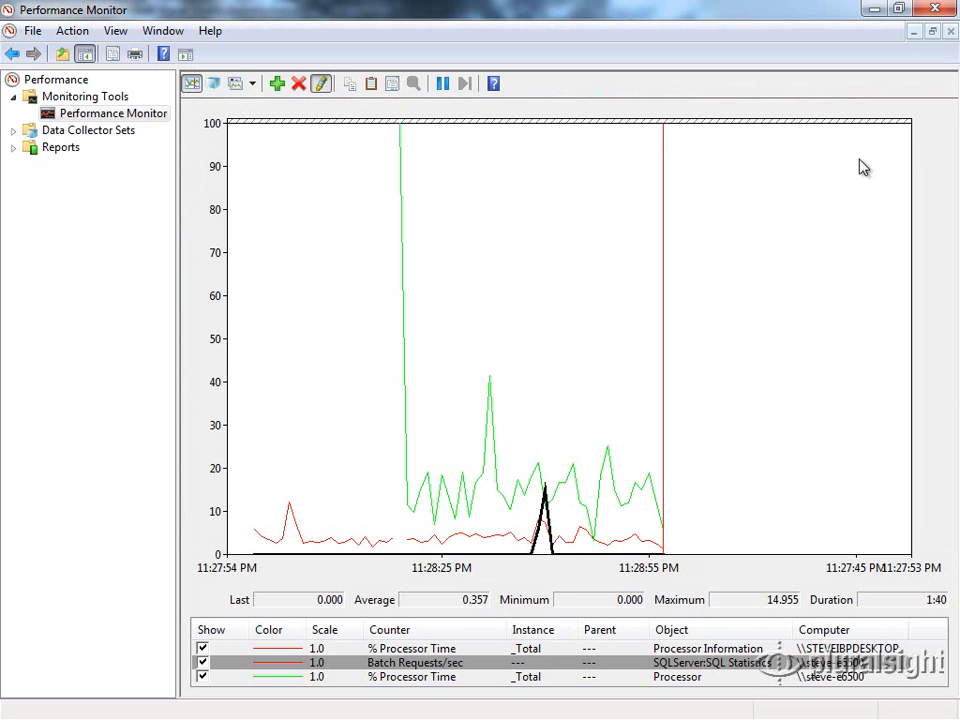
left_click(898, 10)
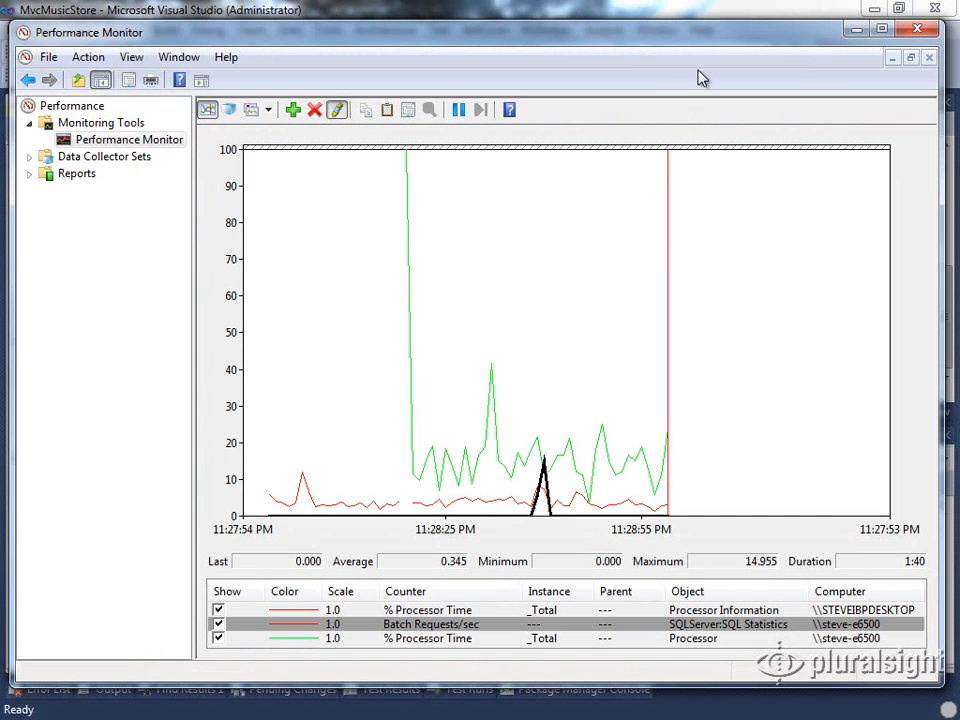
Minimize Performance Monitor, then review and close the Configure Test Controller window
left_click(855, 30)
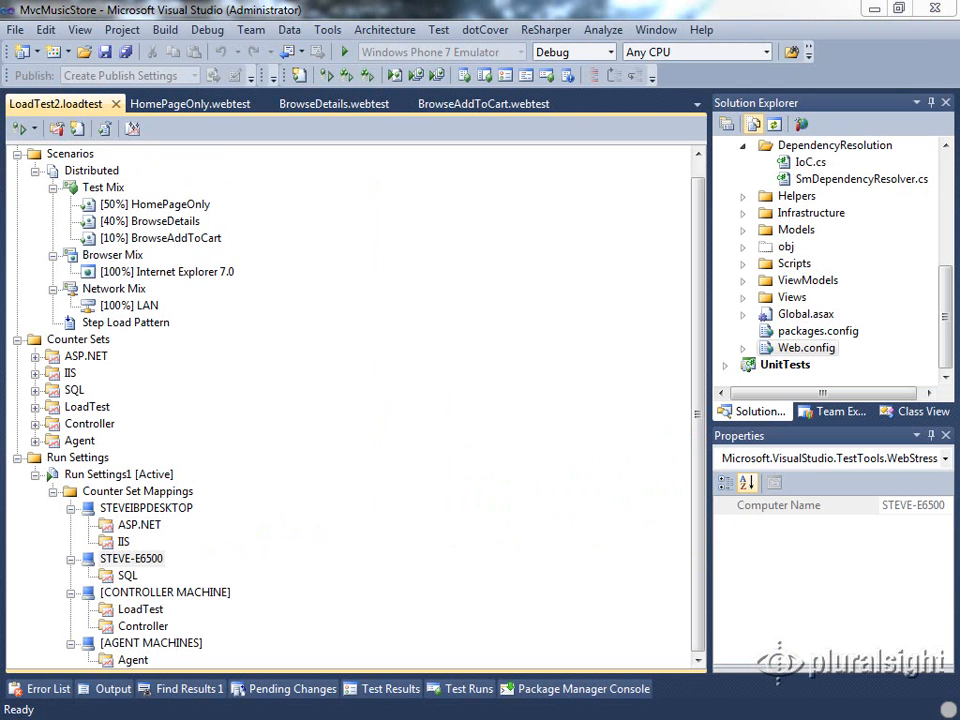
left_click_drag(955, 240, 592, 46)
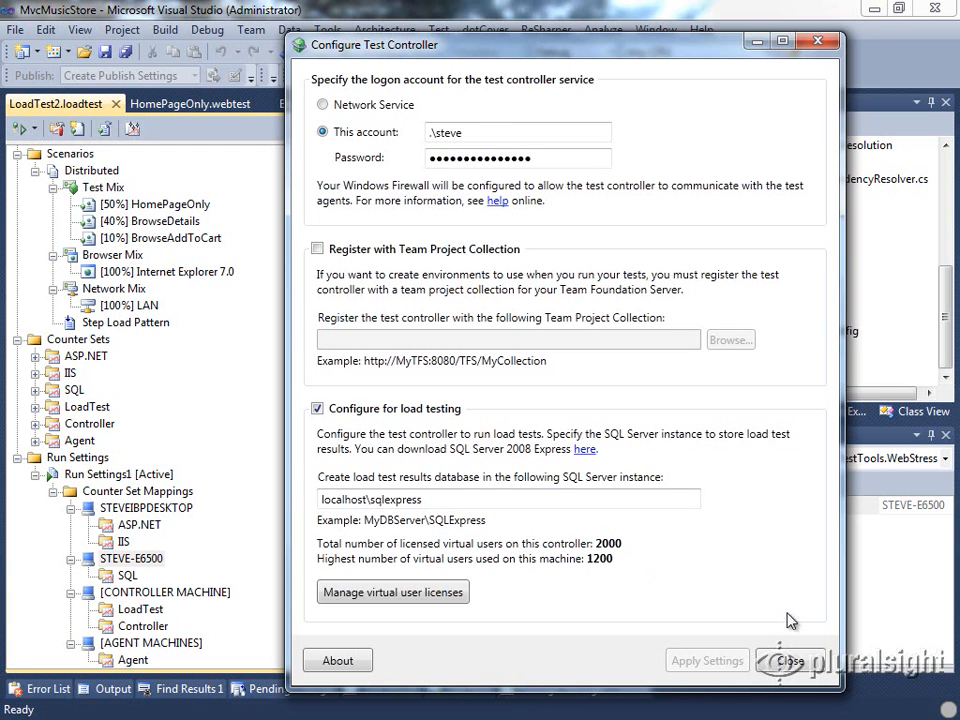
left_click(790, 662)
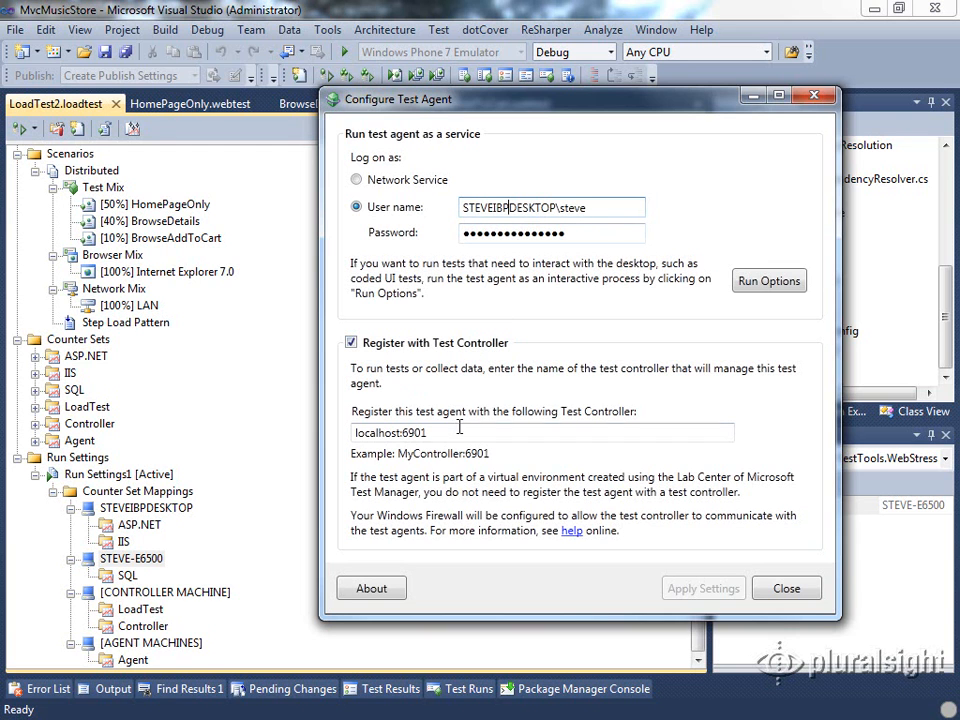
In Configure Test Agent, highlight the localhost:6901 controller address, then close the dialog
left_click_drag(438, 436, 315, 437)
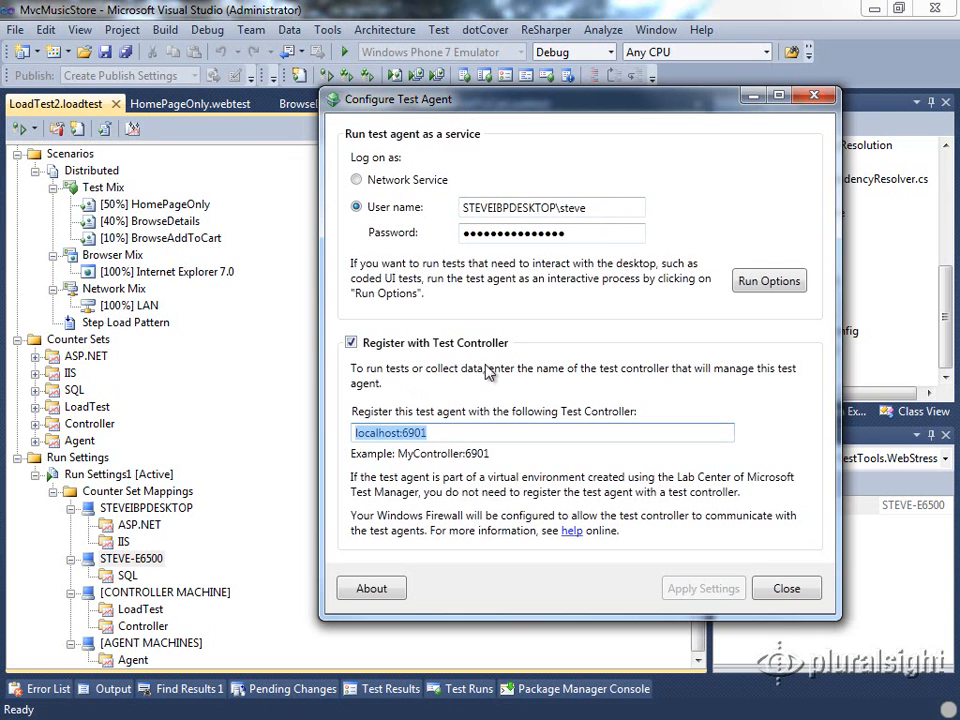
left_click(397, 432)
left_click_drag(397, 432, 332, 439)
left_click(795, 592)
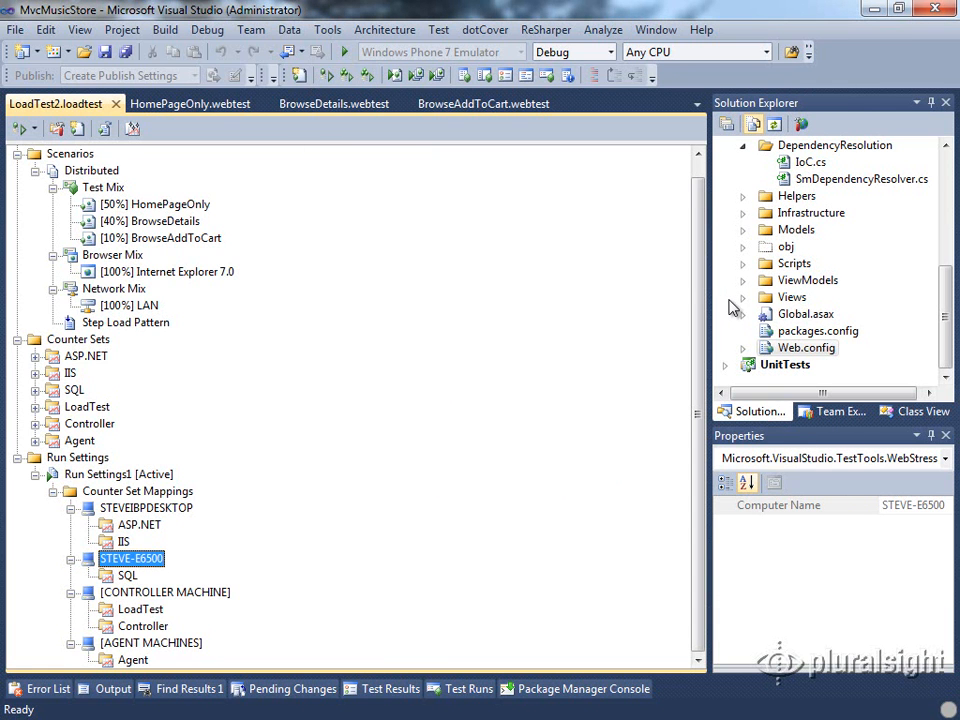
In Manage Test Controllers, check the first agent's weighting of 100, then view the desktop agent's properties
left_click(439, 31)
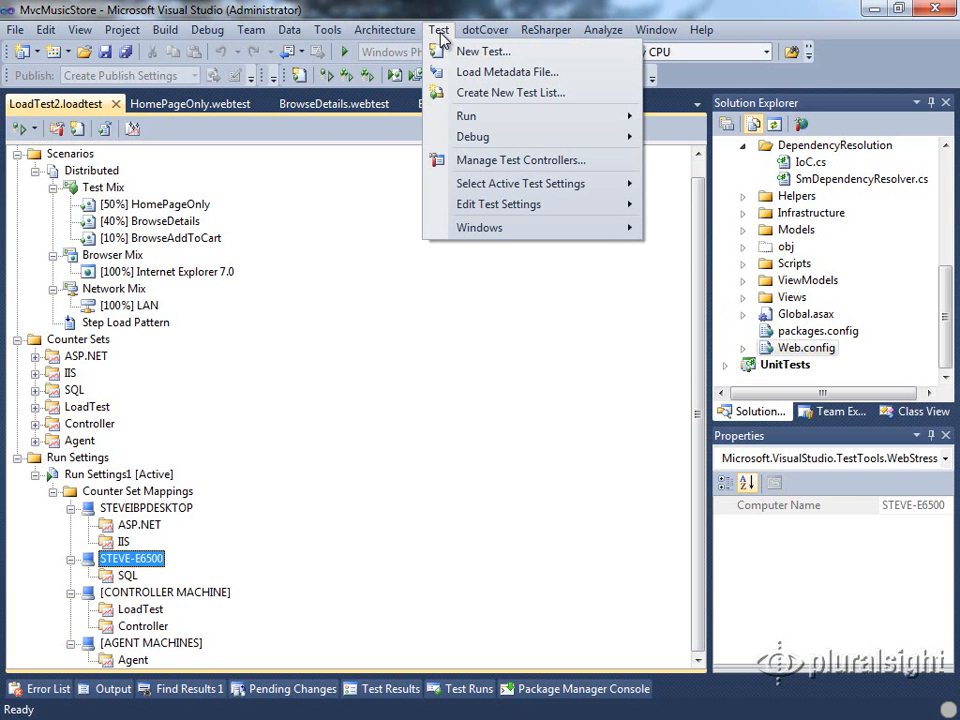
left_click(600, 167)
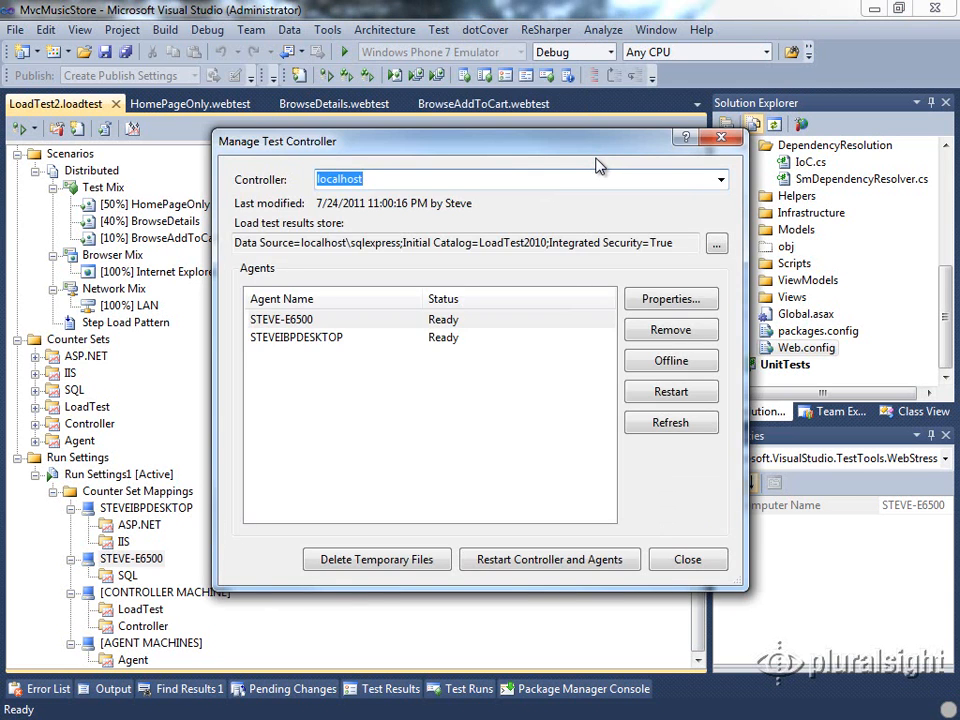
left_click(310, 320)
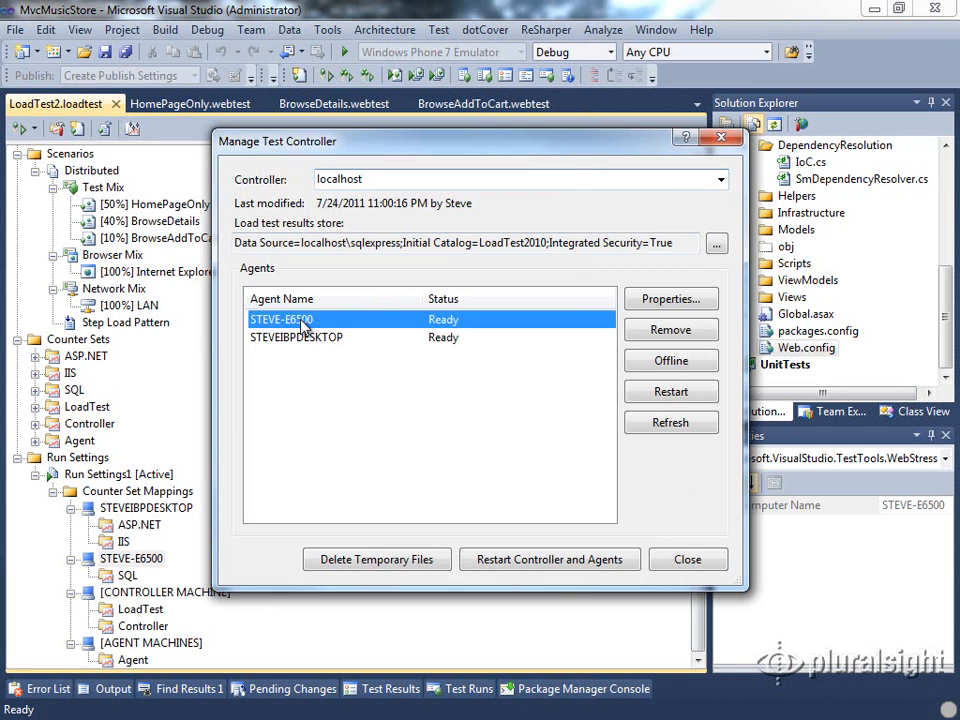
left_click(658, 303)
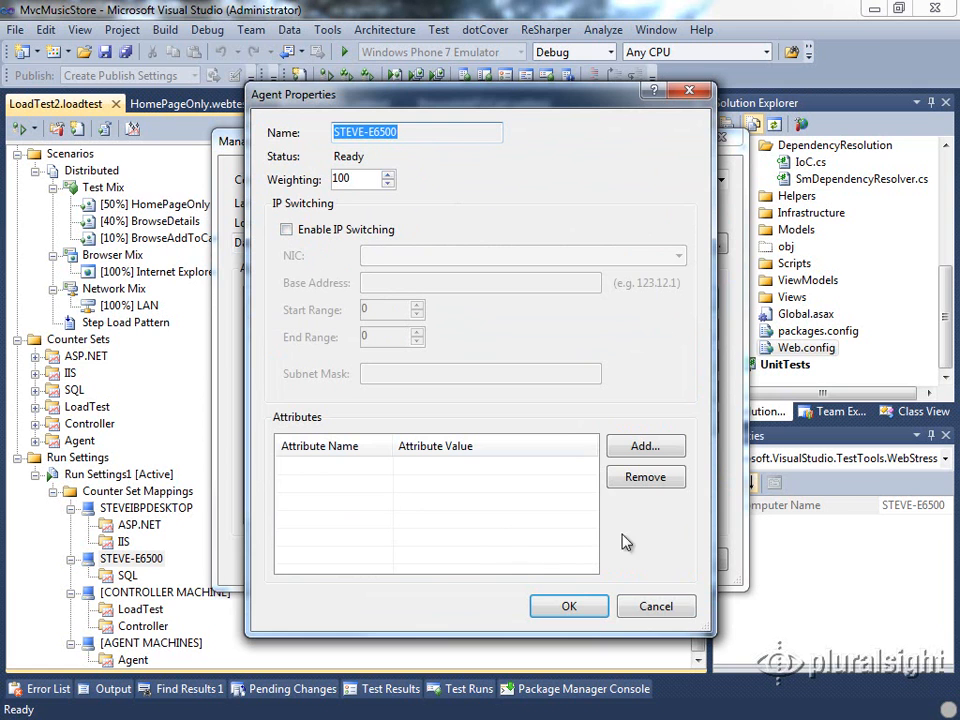
left_click(668, 610)
left_click(259, 341)
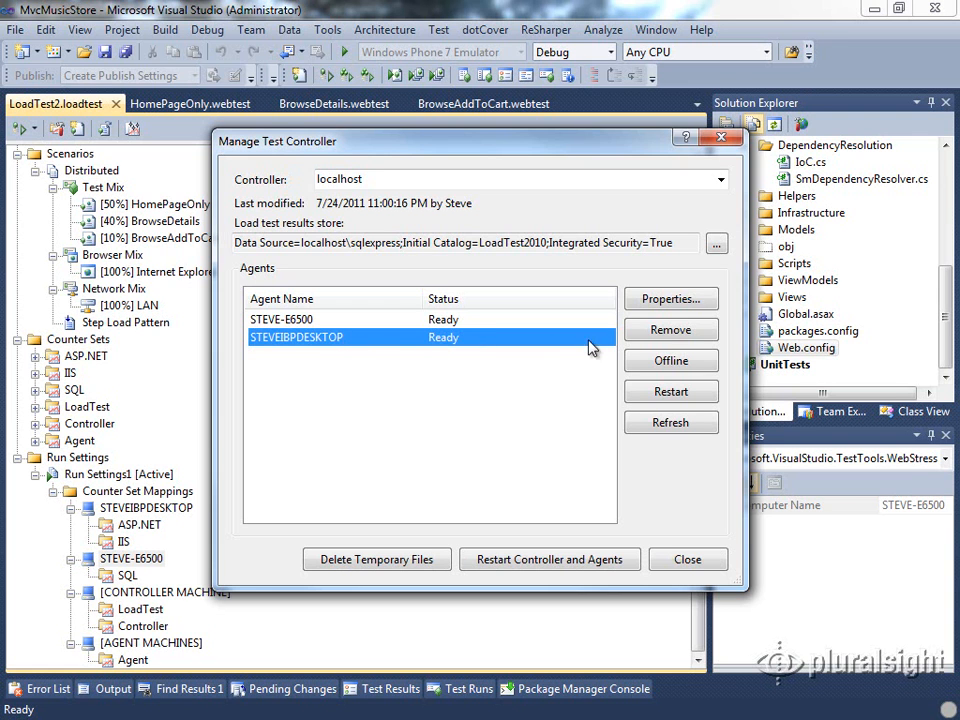
left_click(648, 299)
Save a weighting of 50 for the desktop agent and close Manage Test Controller
key("Tab")
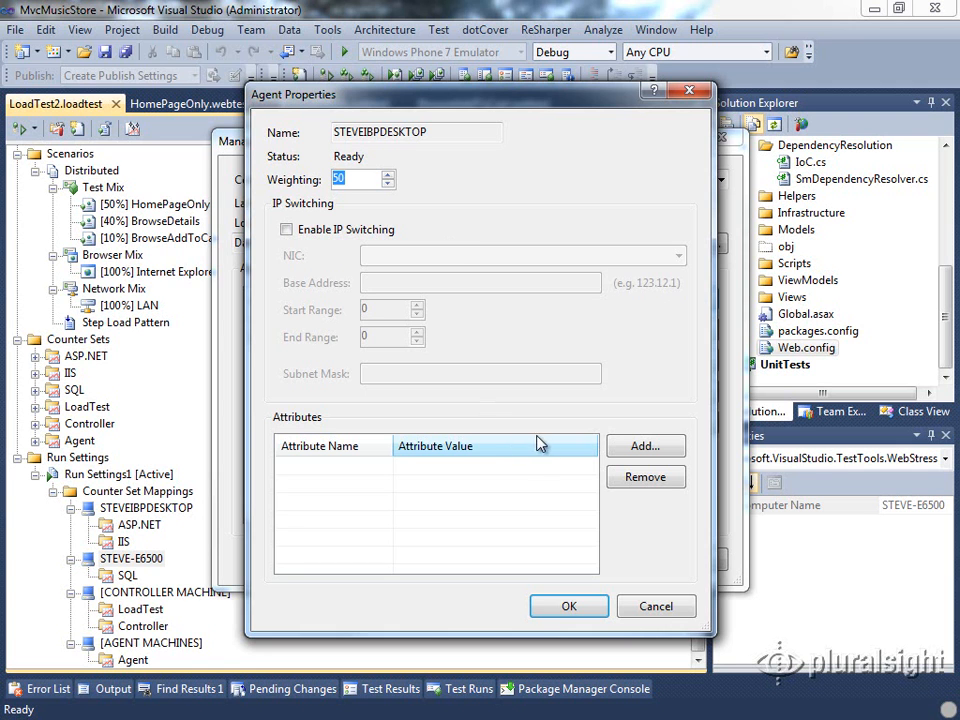
left_click(568, 605)
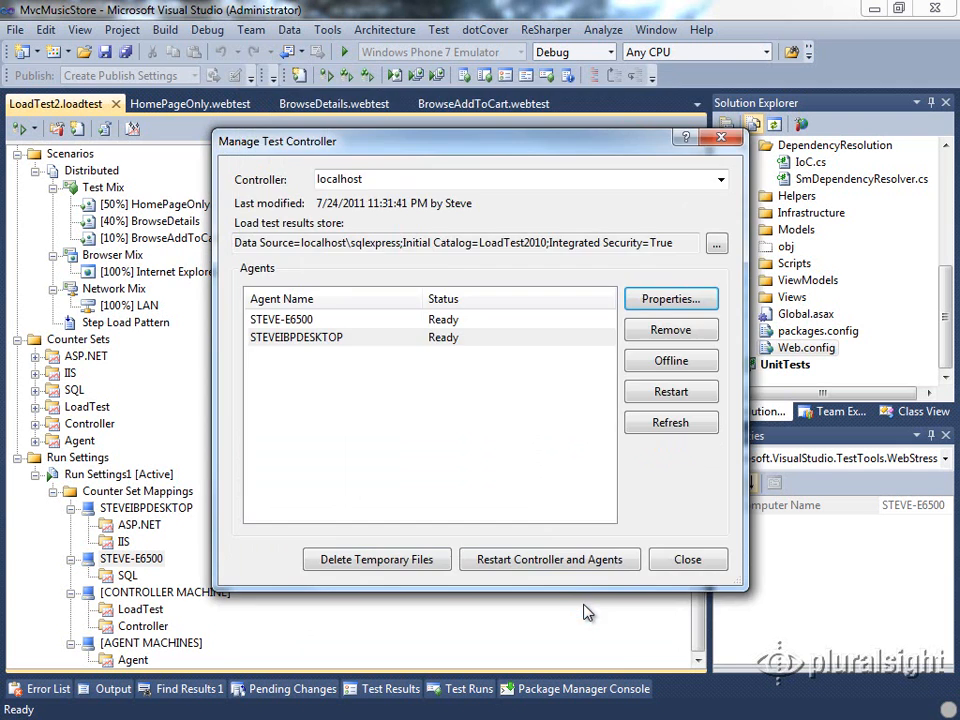
left_click(690, 560)
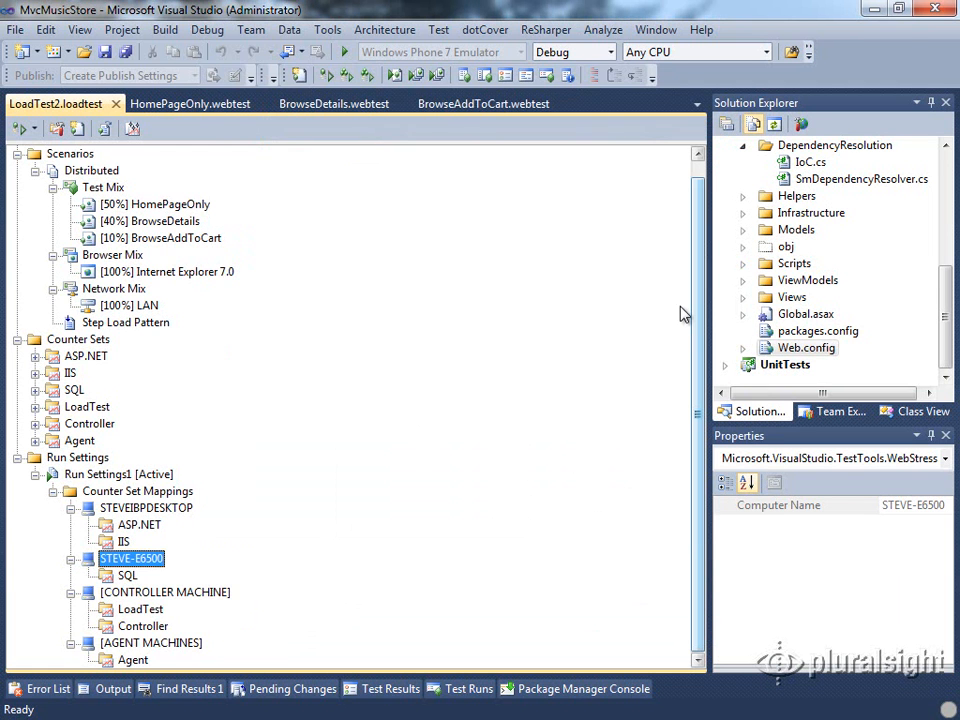
Add a new TestSettings2.testsettings file to Solution Items from the Test Settings templates
left_click_drag(943, 304, 952, 240)
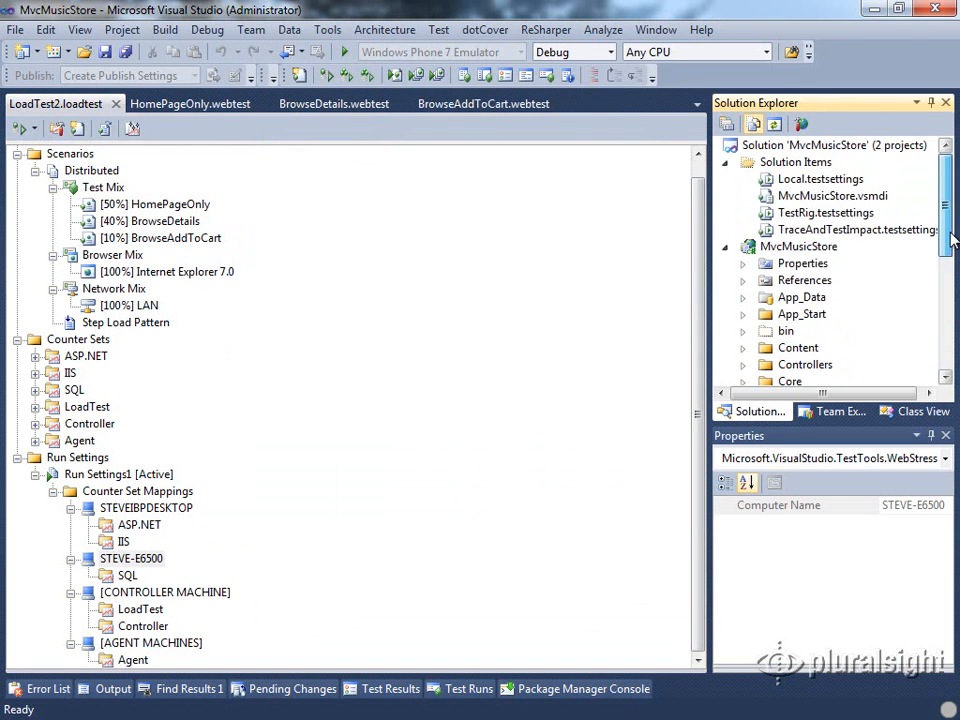
left_click(770, 180)
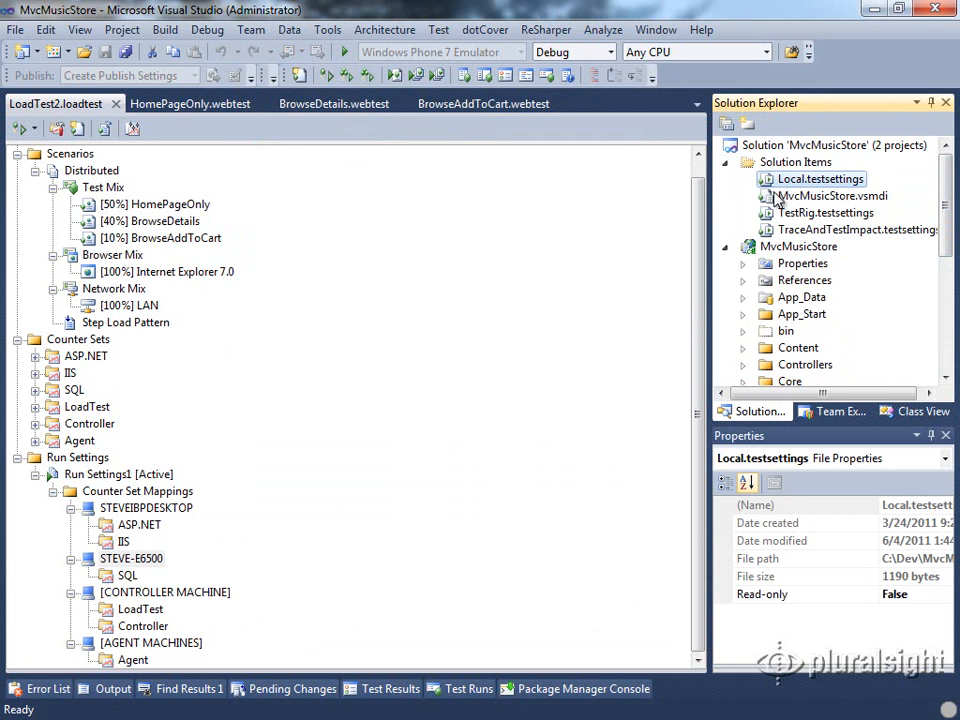
right_click(777, 167)
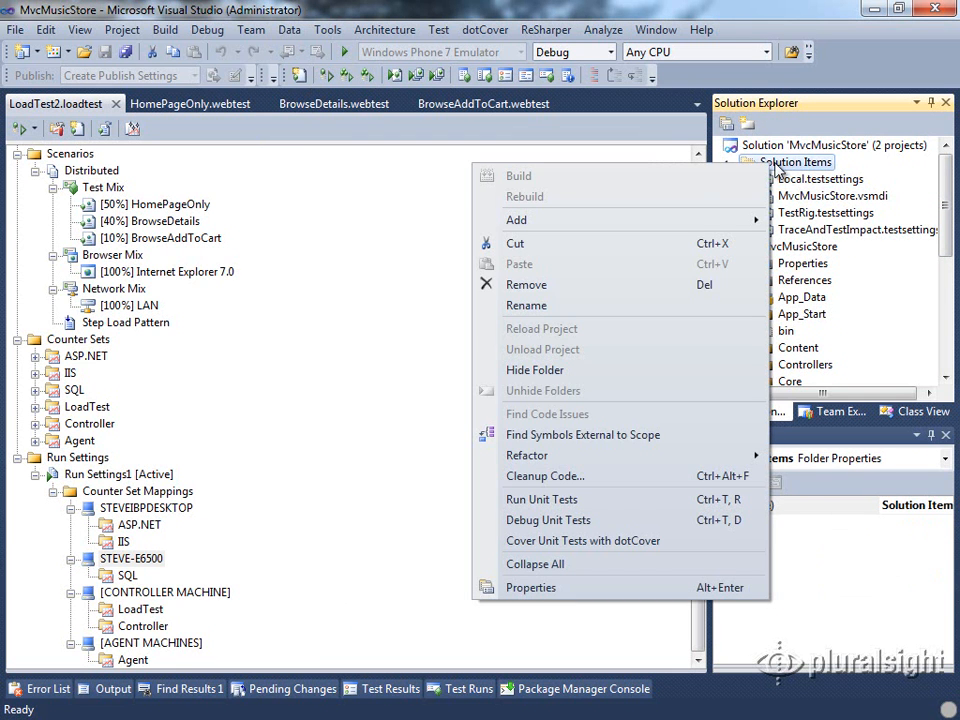
mouse_move(611, 221)
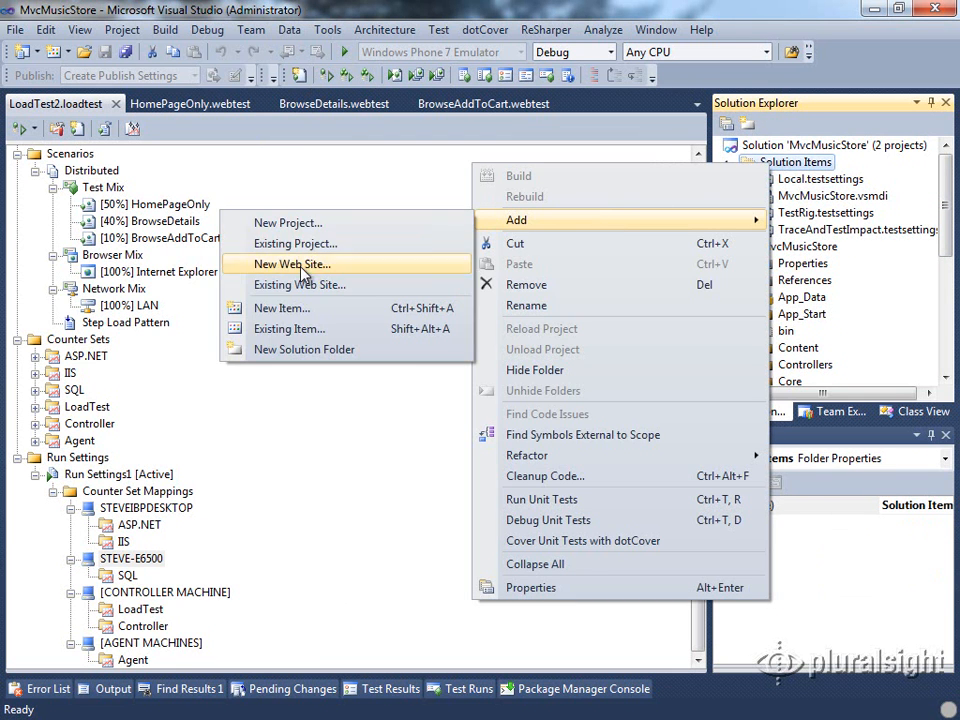
left_click(283, 308)
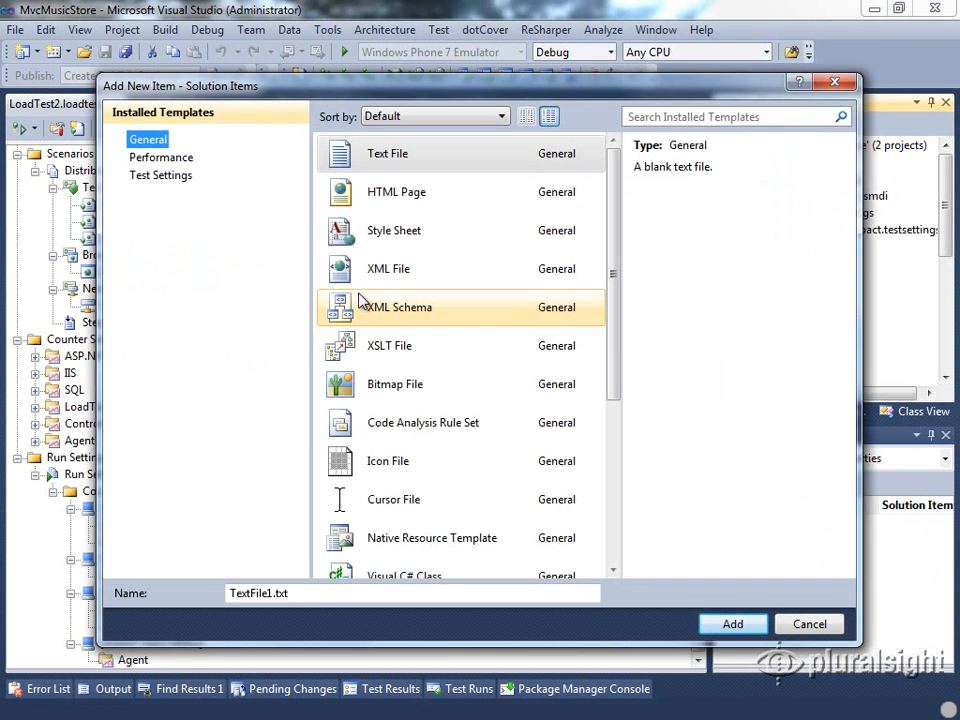
left_click(150, 178)
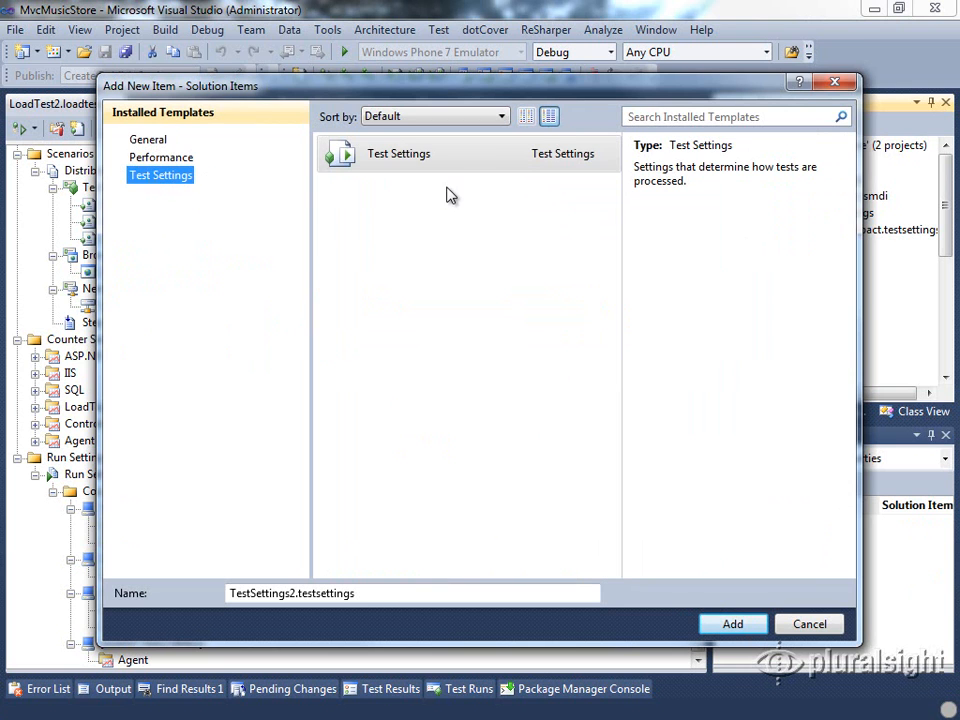
left_click(733, 624)
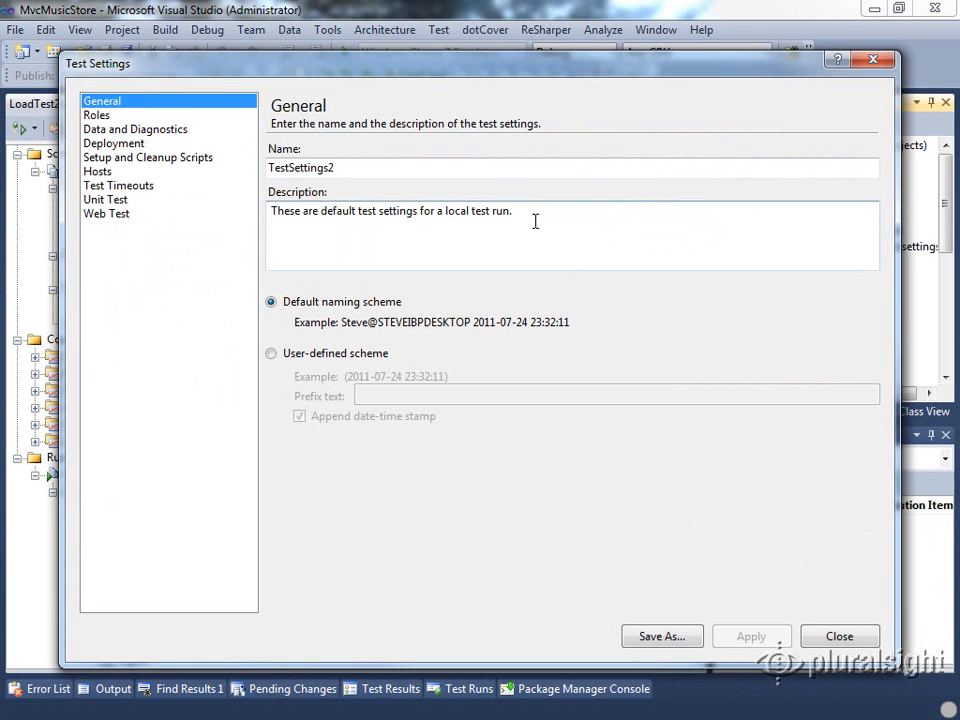
On the Roles page, set the test execution method to Remote execution with controller localhost
left_click(97, 116)
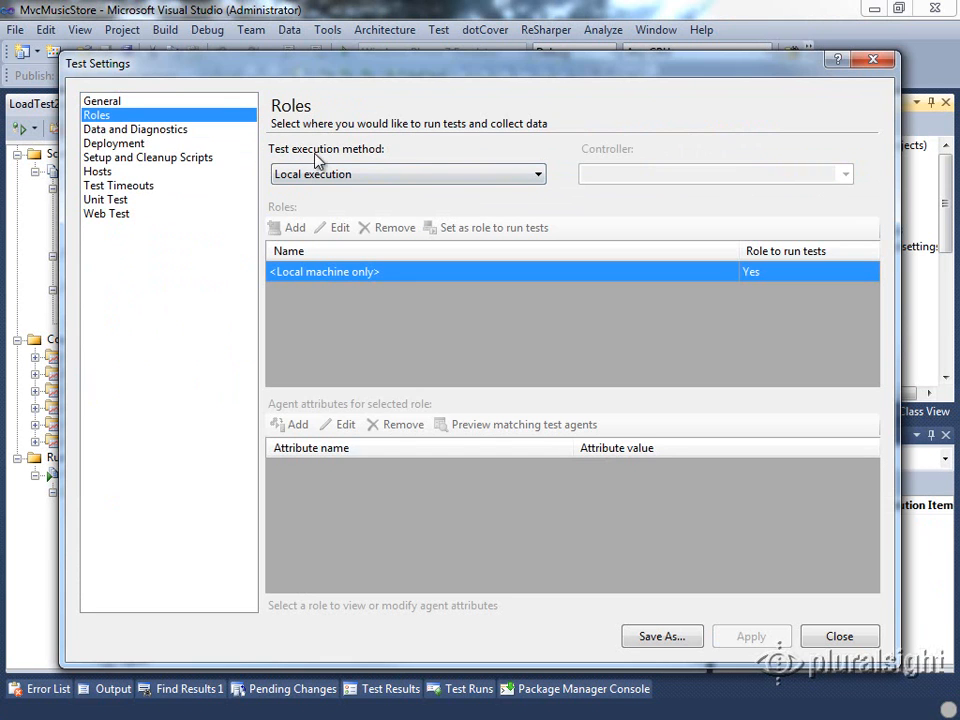
left_click(540, 178)
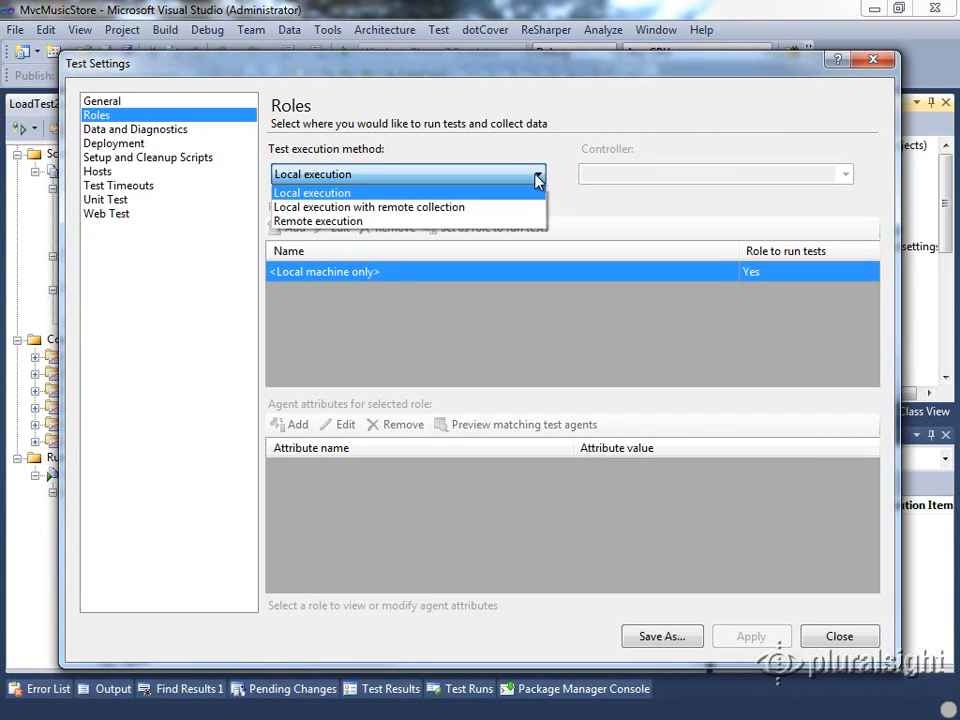
left_click(350, 221)
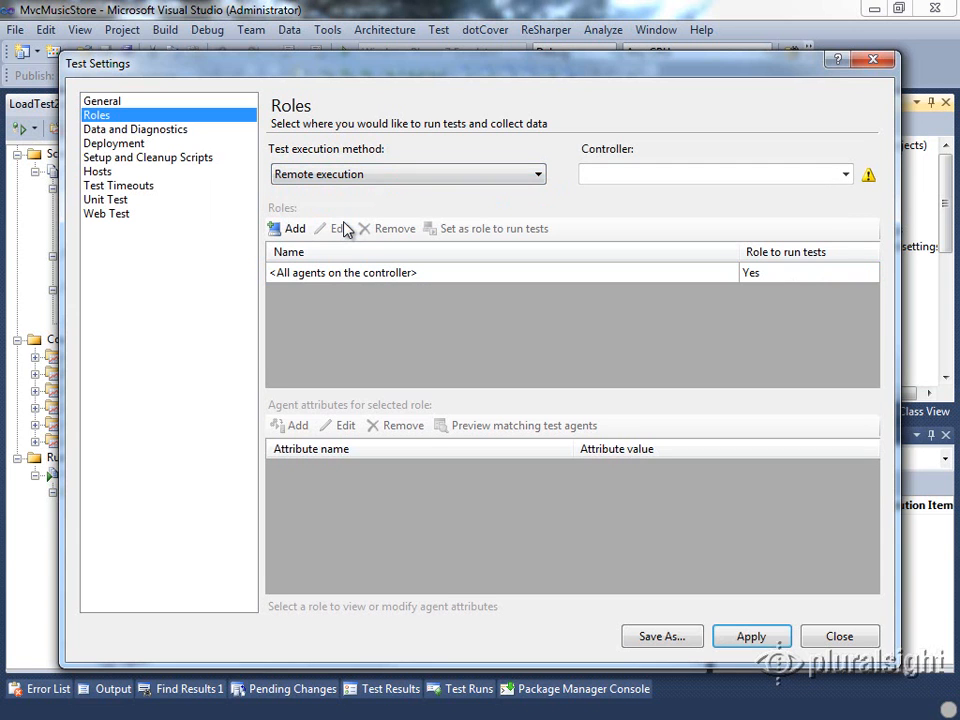
left_click(846, 175)
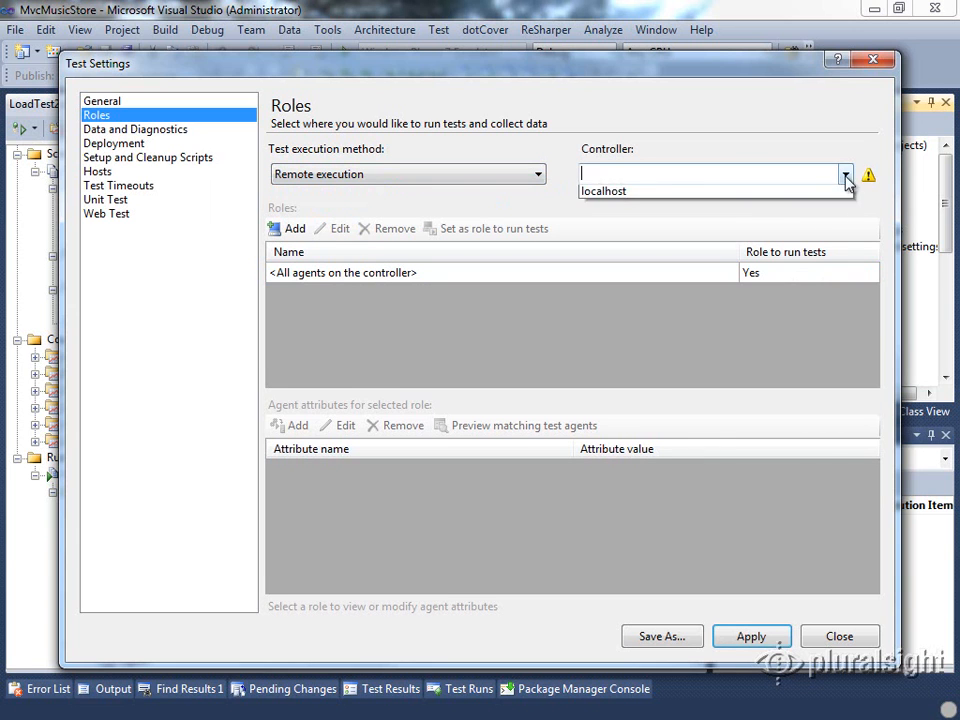
left_click(625, 194)
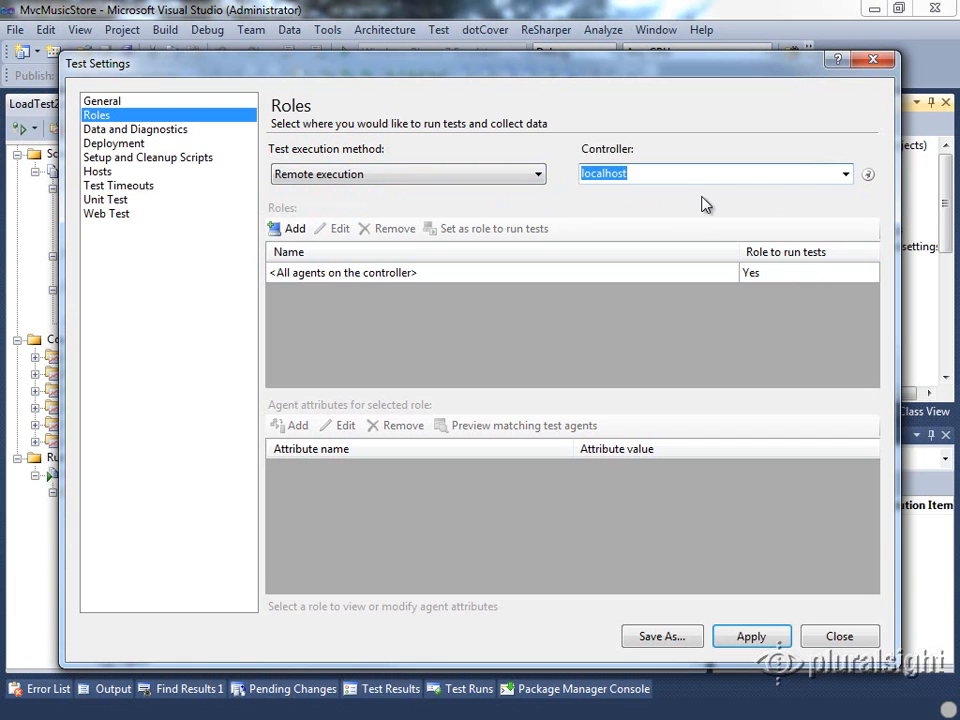
mouse_move(870, 176)
Keep tests in a 32-bit process, browse Timeouts, Unit Test and Web Test, then close without saving
left_click(97, 171)
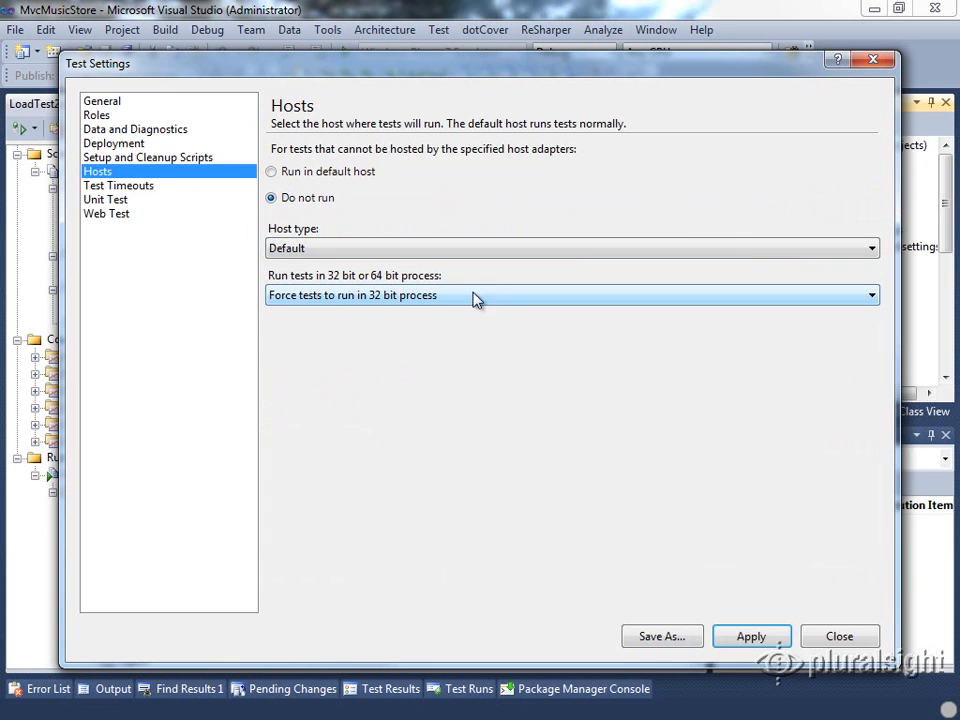
left_click(420, 295)
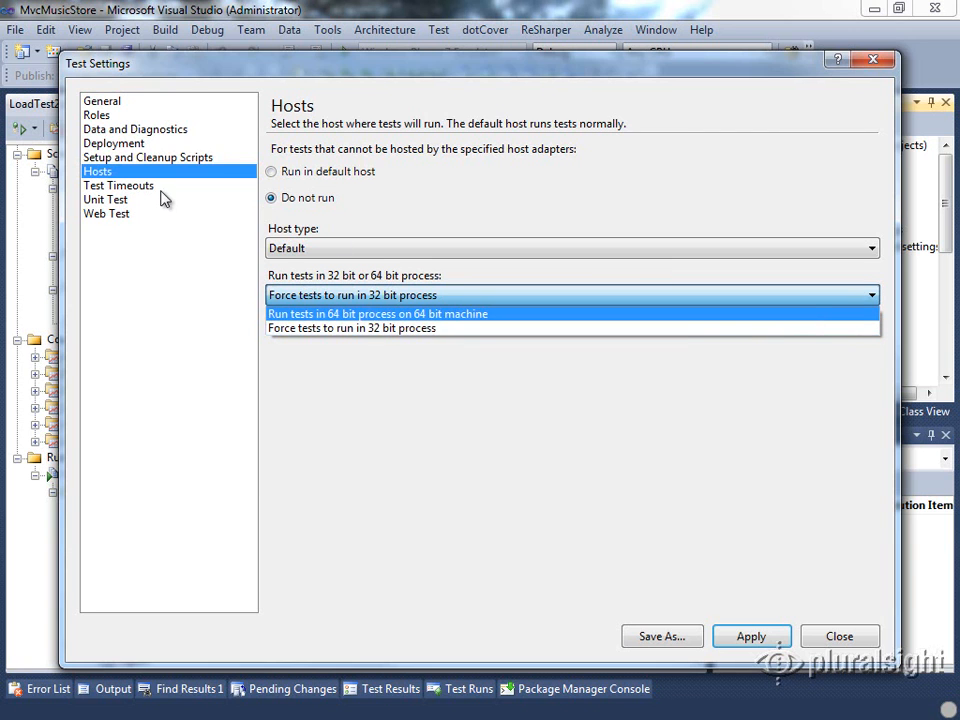
left_click(127, 189)
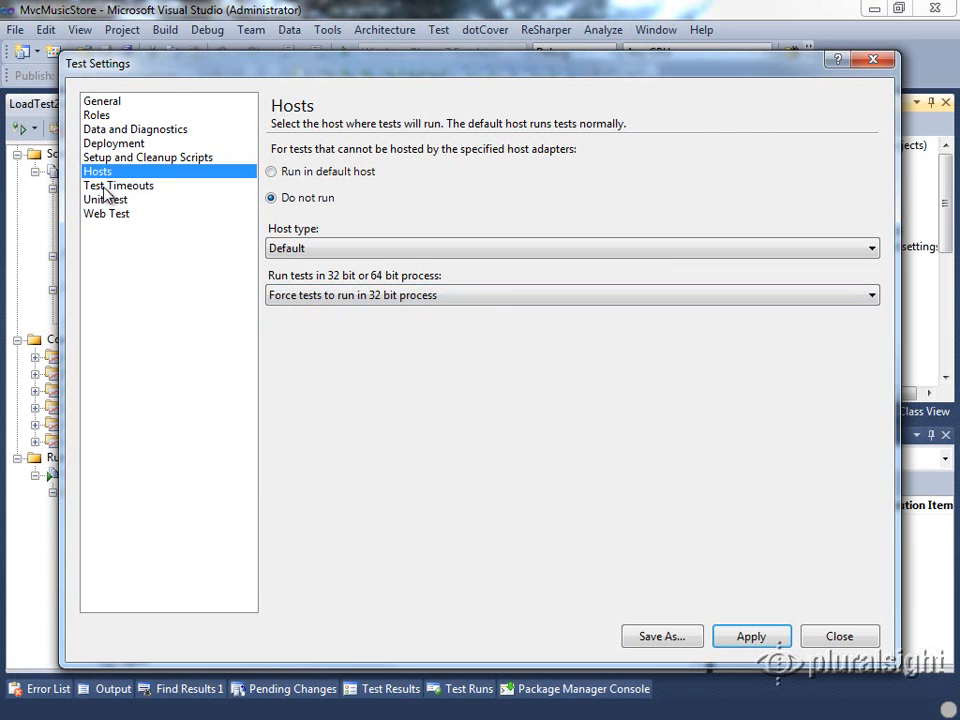
left_click(115, 189)
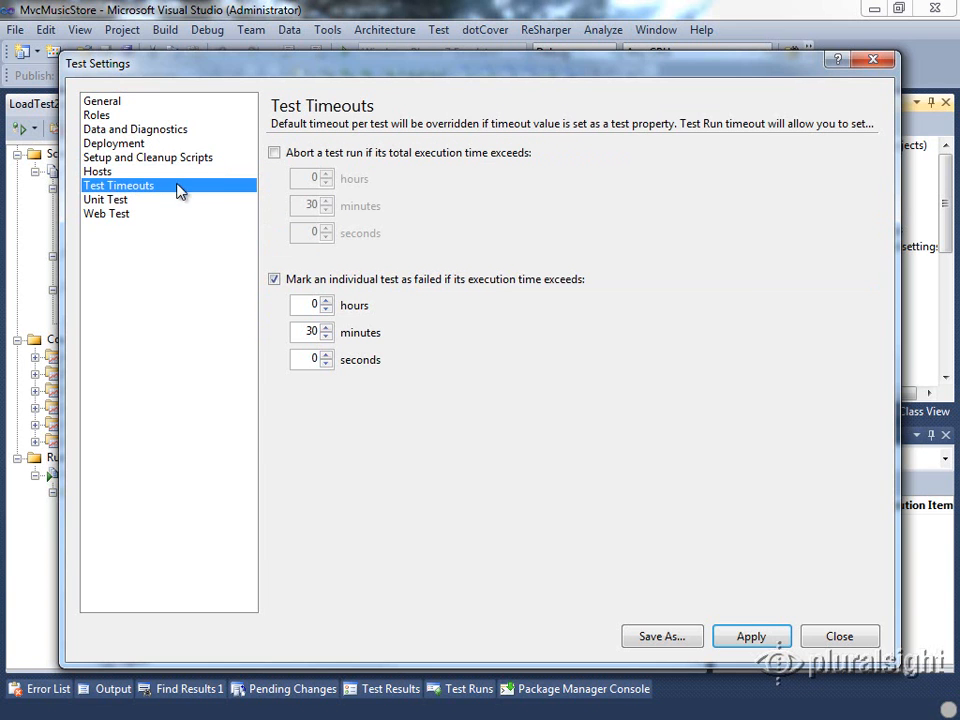
left_click(120, 200)
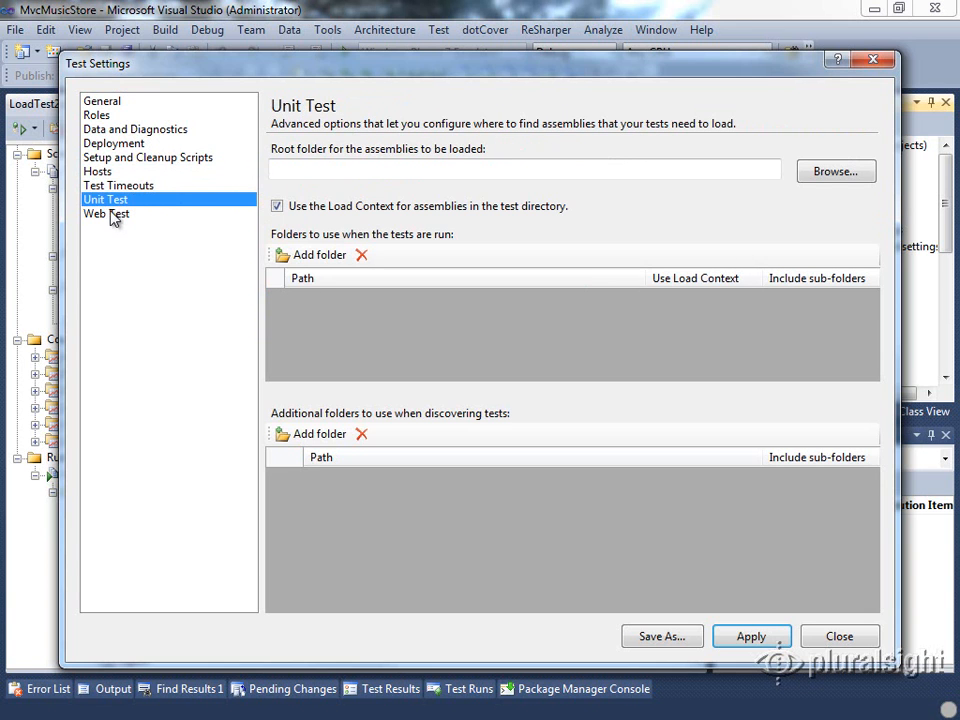
left_click(117, 214)
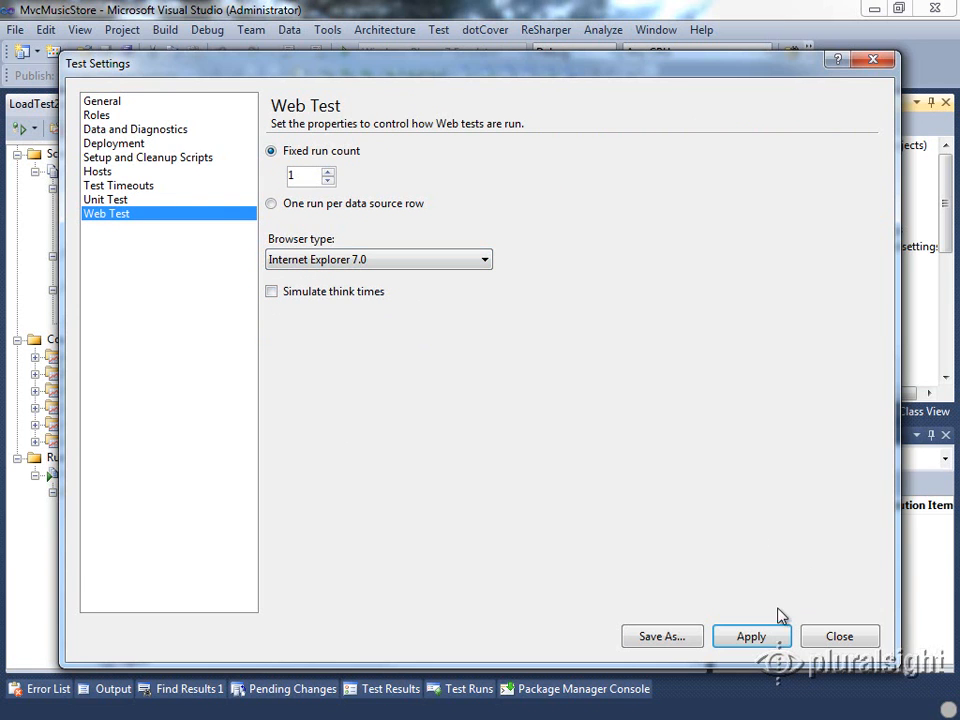
left_click(843, 641)
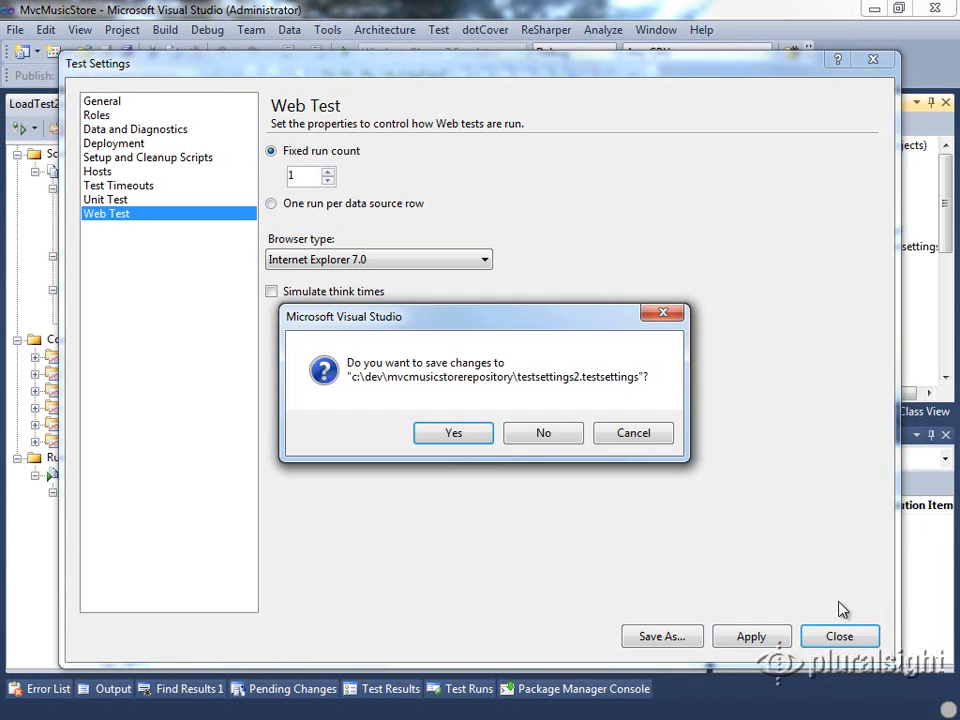
left_click(541, 440)
left_click(812, 215)
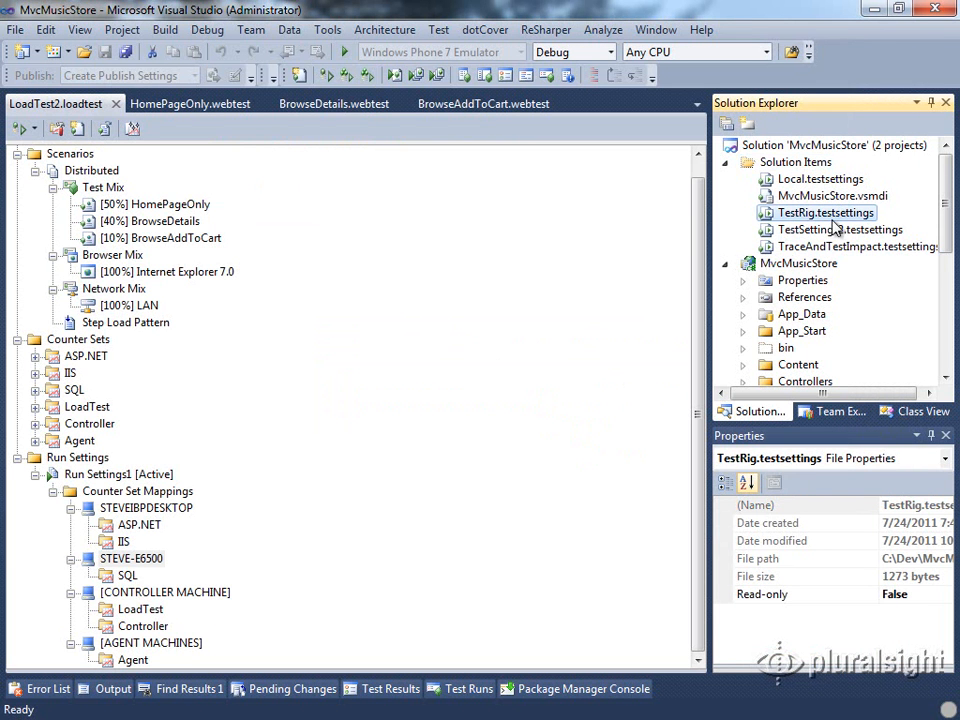
Delete TestSettings2.testsettings from the solution and verify TestRig remains the ticked active test settings
left_click(790, 230)
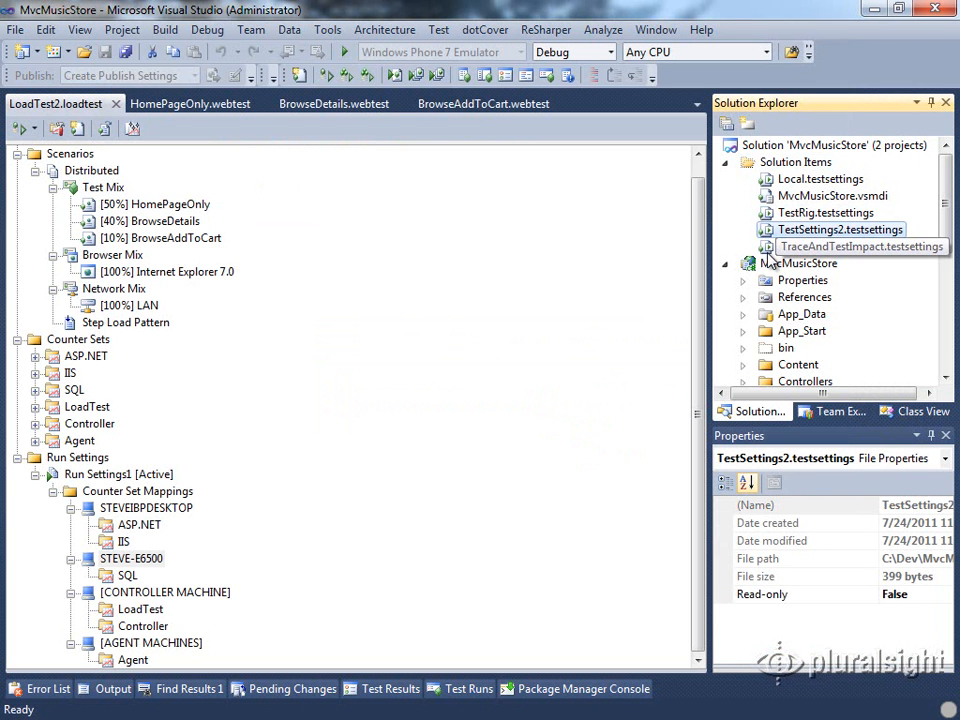
key("Delete")
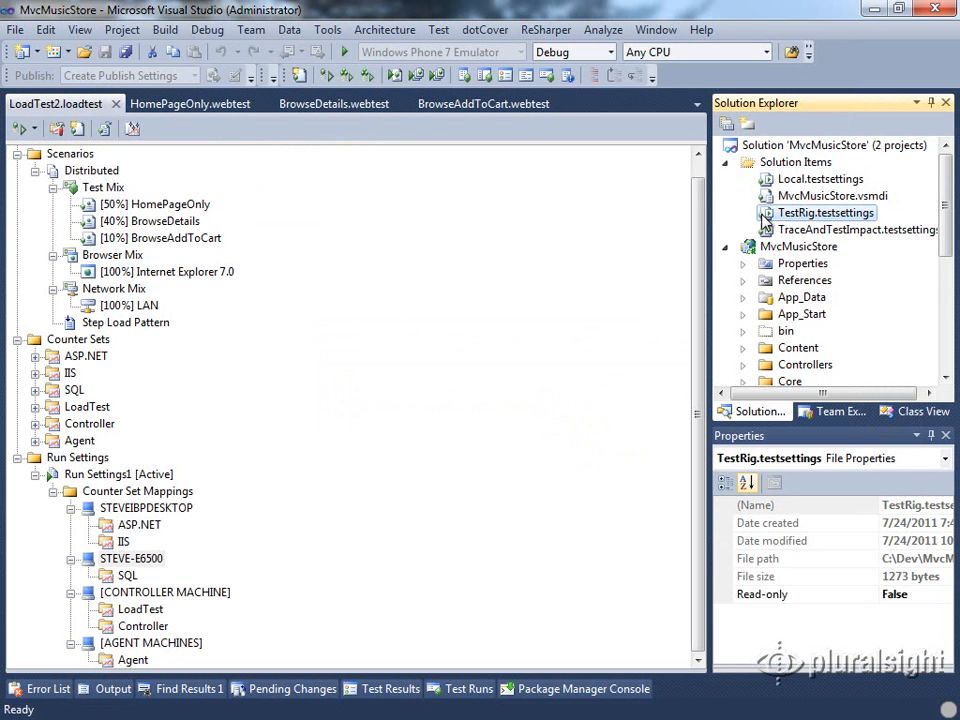
left_click(440, 32)
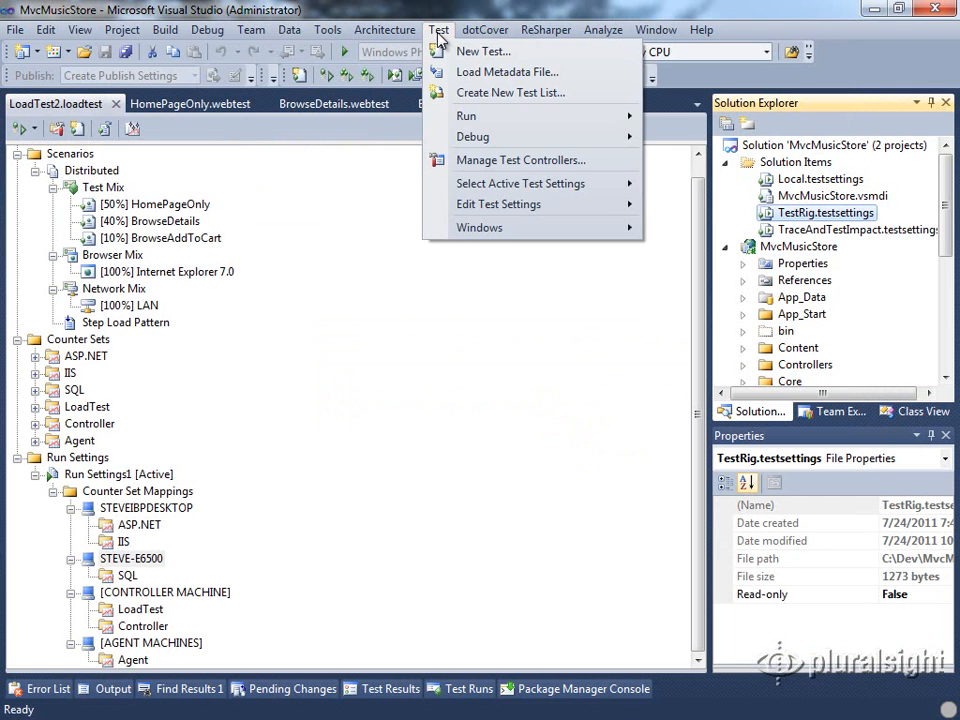
mouse_move(502, 193)
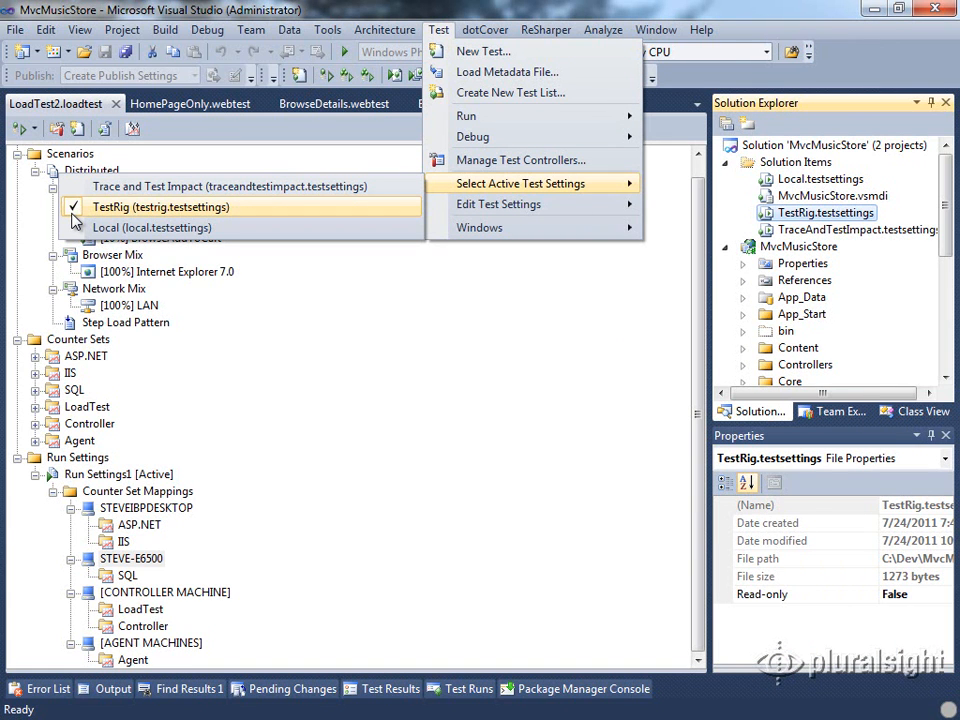
left_click(217, 132)
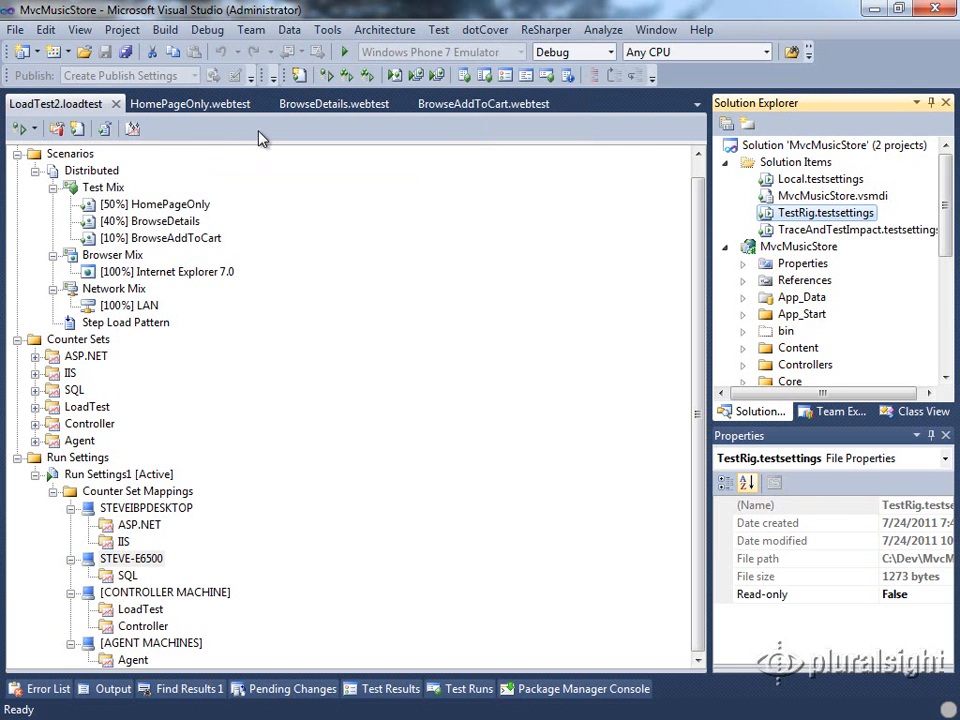